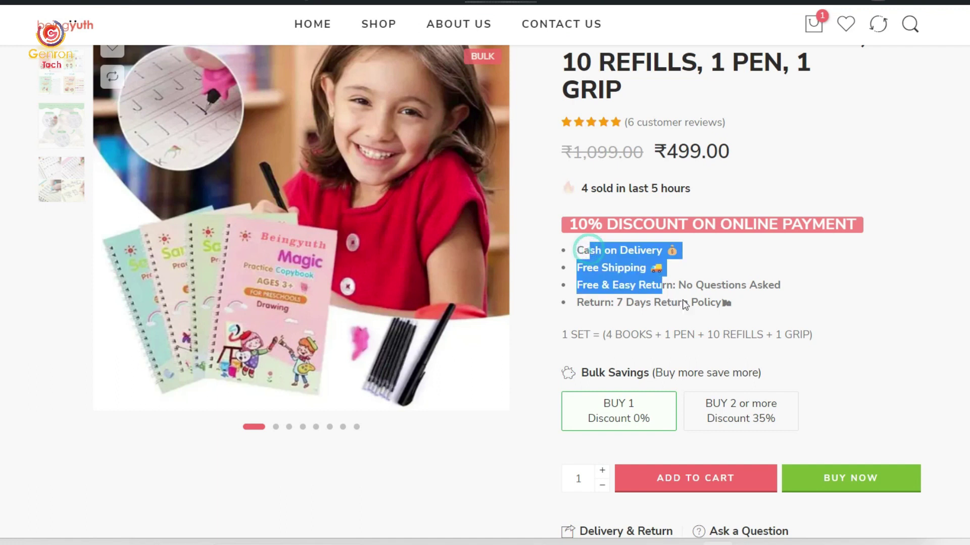
Choose the bulk savings option for buying 2 or more with a 35% discount on the Magico Book product page.
scroll(930, 302, down, 4)
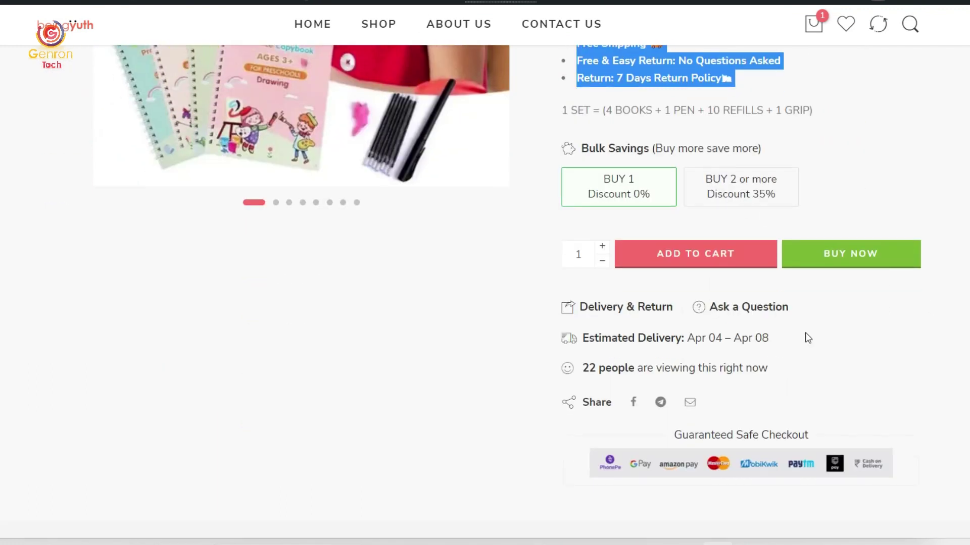
scroll(773, 348, up, 5)
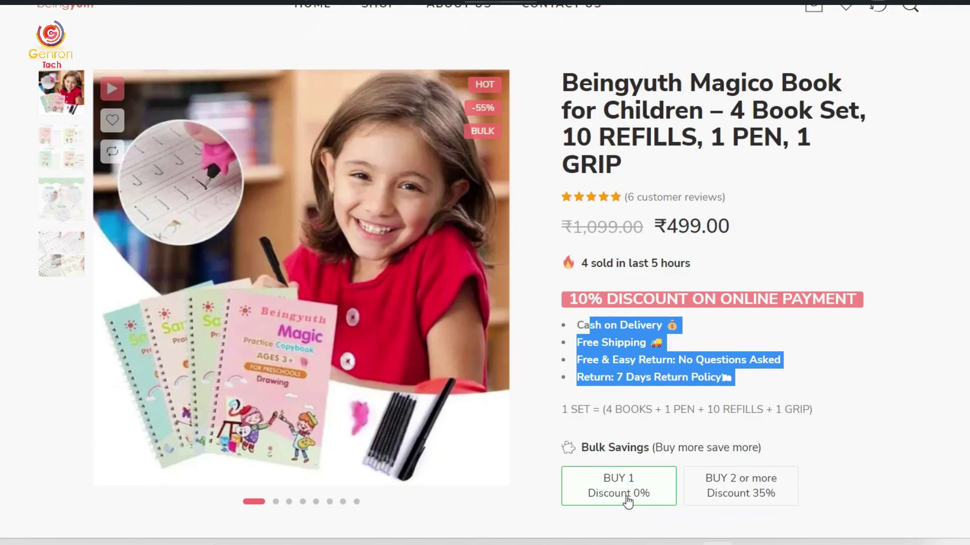
click(730, 492)
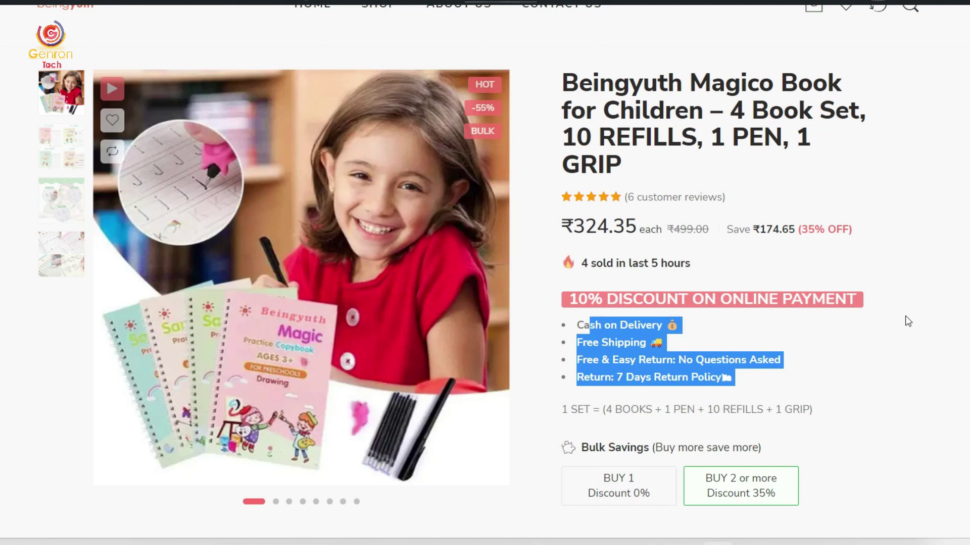
Review the Magico Book product page's delivery details, description, box contents and FAQs, returning to the product summary.
scroll(905, 318, down, 5)
scroll(738, 319, down, 7)
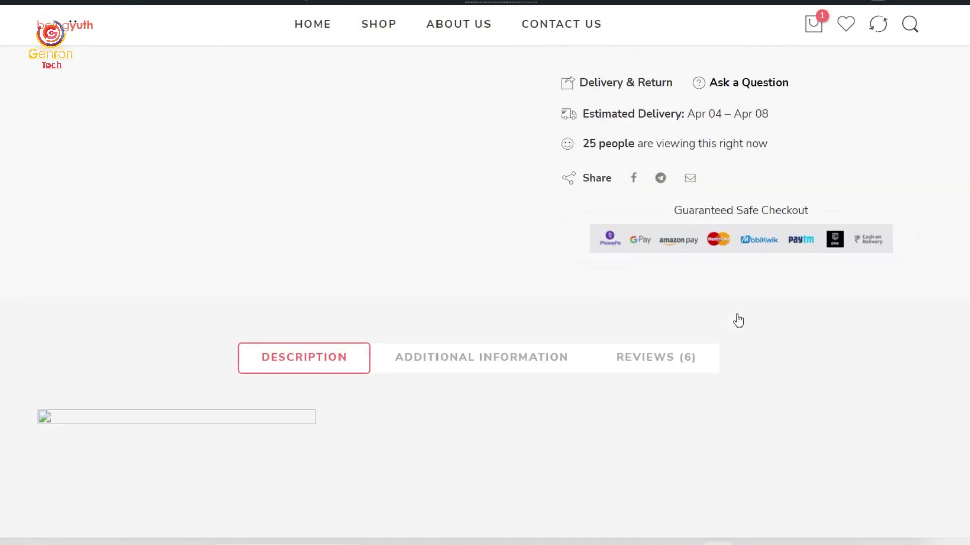
scroll(486, 384, down, 15)
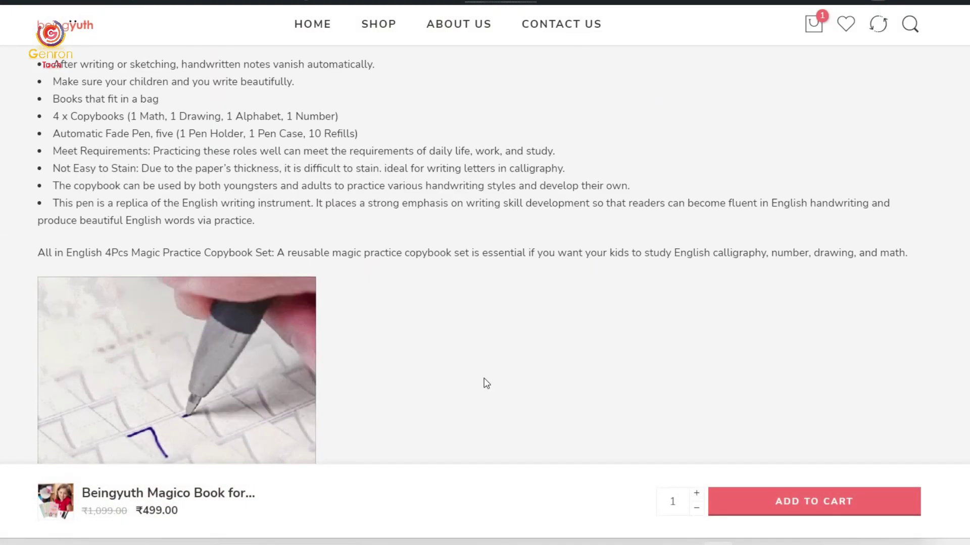
scroll(486, 384, down, 15)
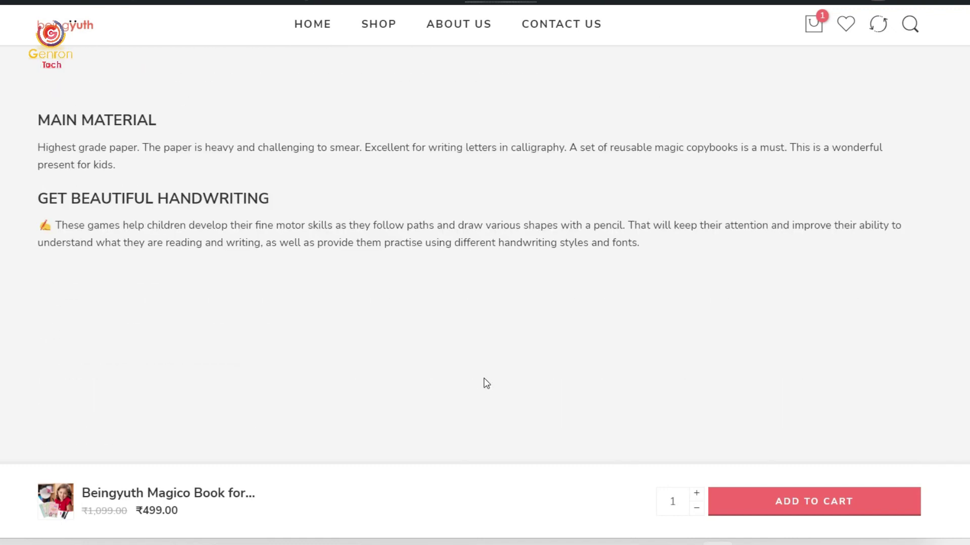
scroll(486, 383, down, 7)
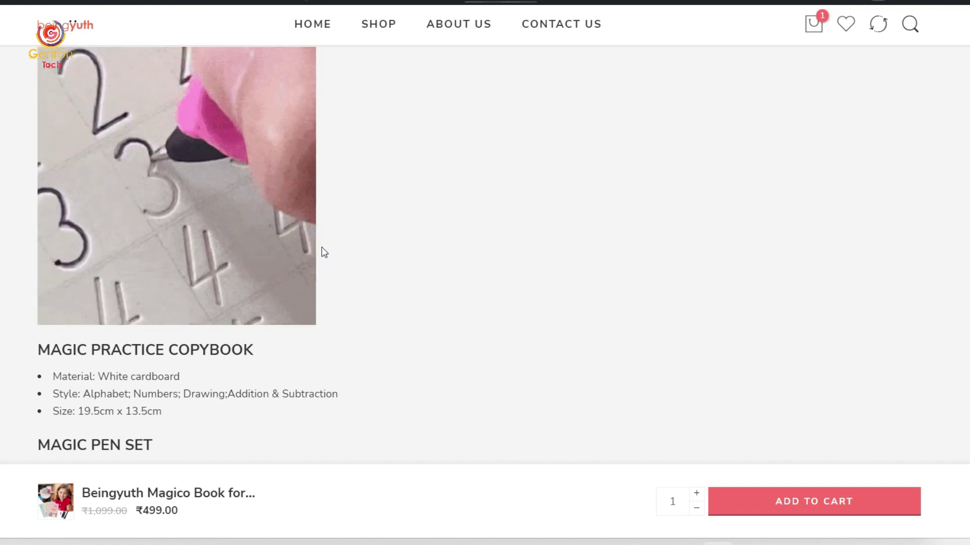
scroll(530, 280, down, 4)
scroll(531, 280, down, 4)
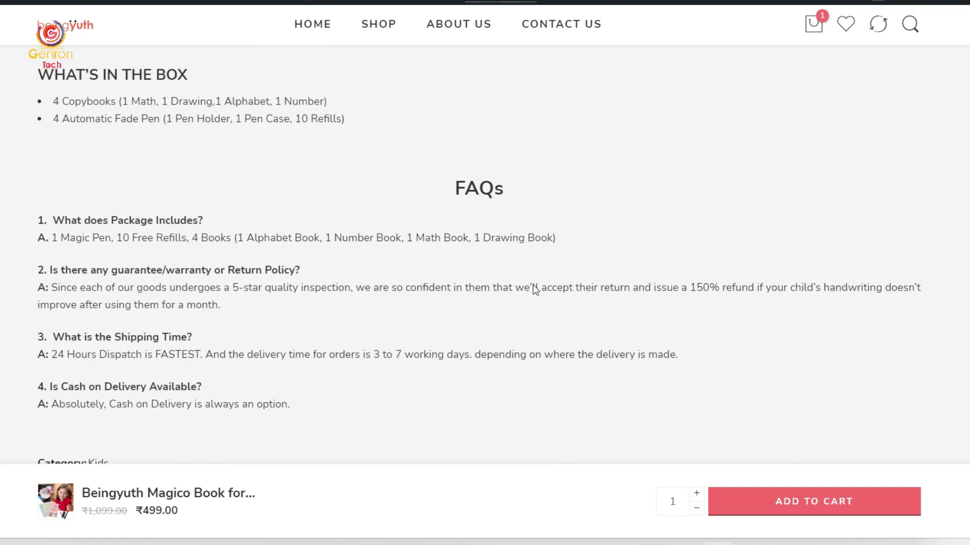
scroll(478, 262, down, 2)
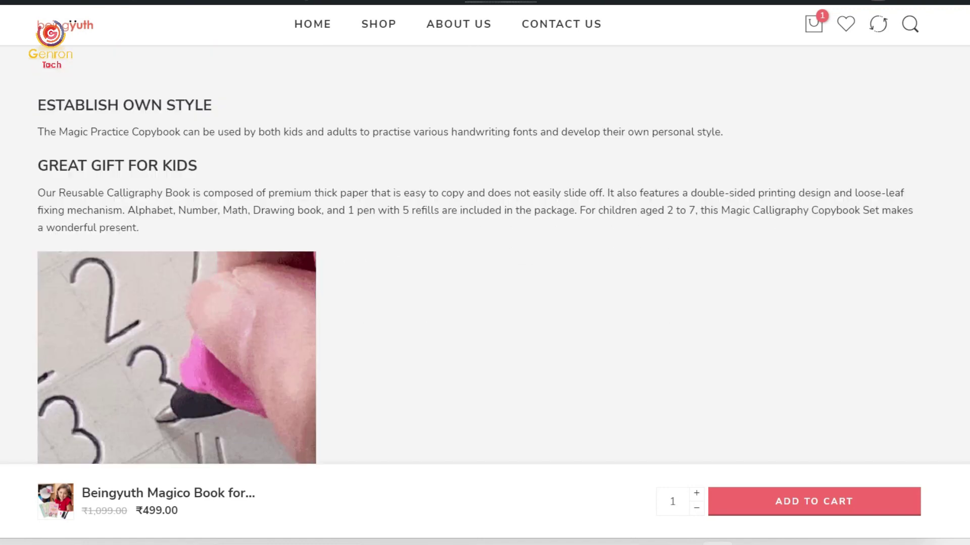
scroll(665, 166, up, 15)
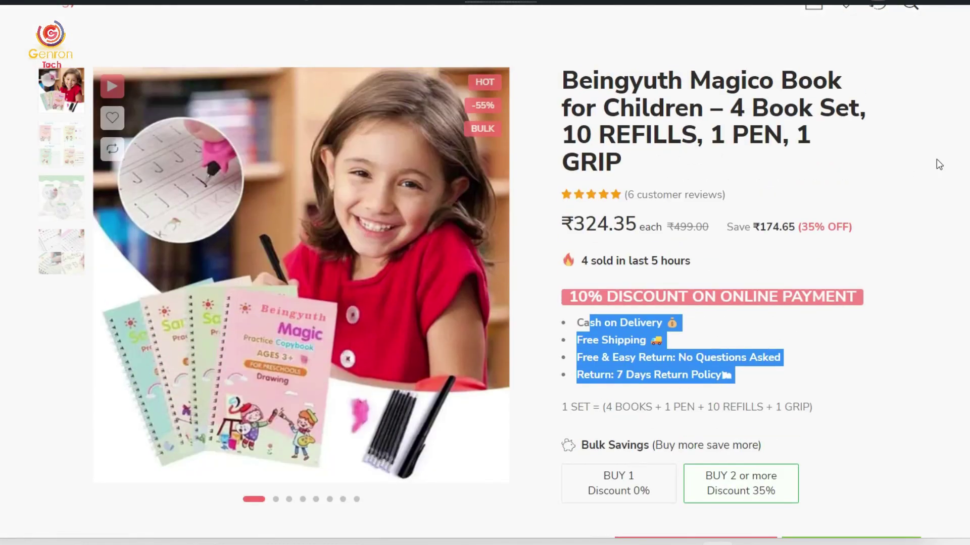
click(938, 164)
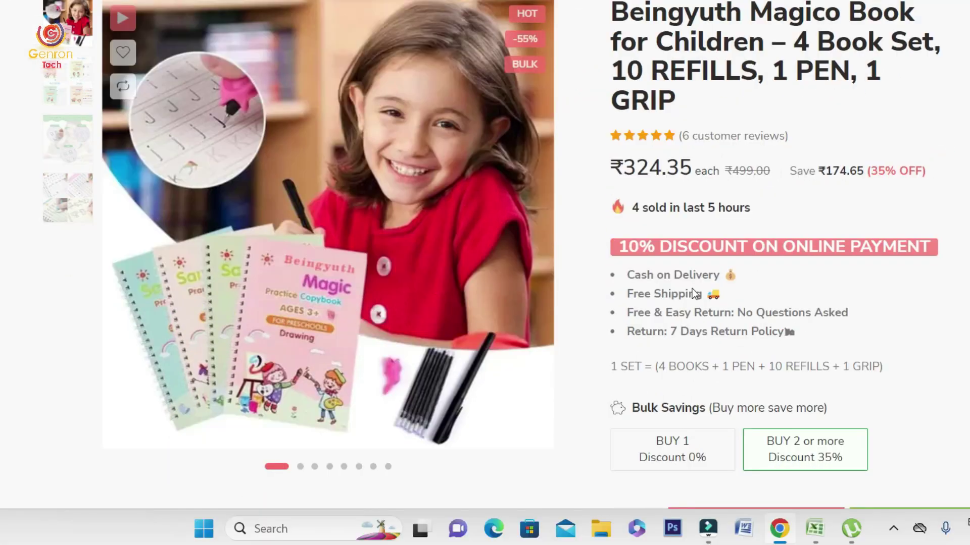
scroll(673, 114, up, 2)
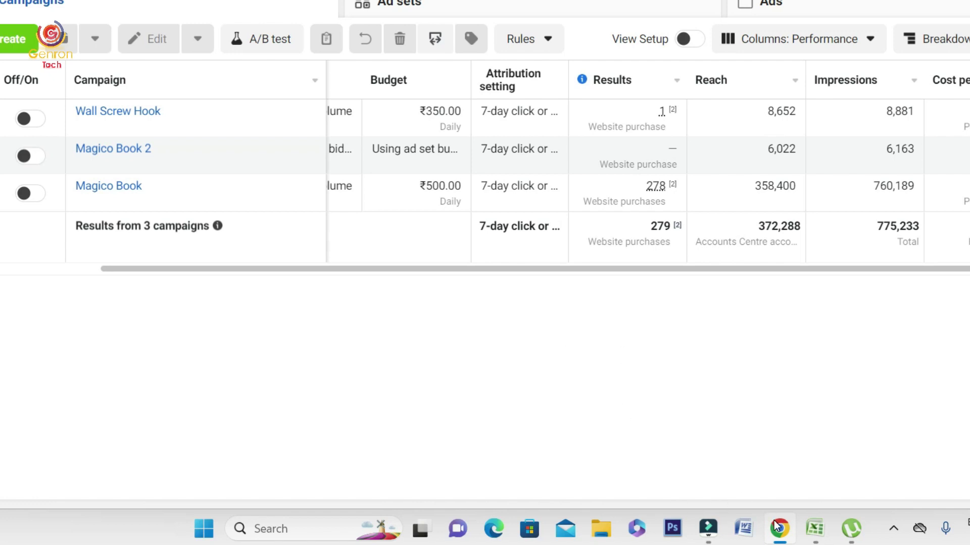
Switch to the drop ship.xlsx workbook in Excel and select the total income value.
mouse_move(779, 530)
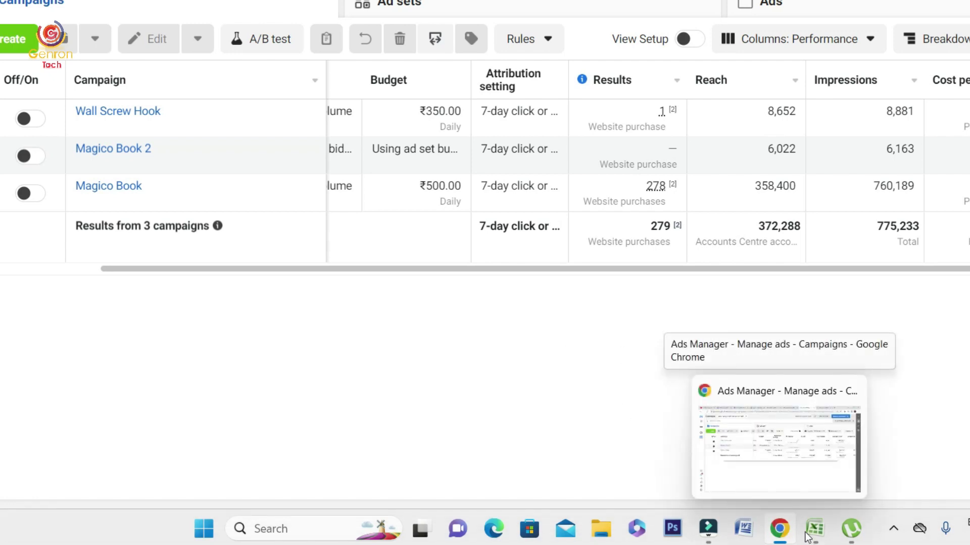
mouse_move(813, 530)
click(892, 445)
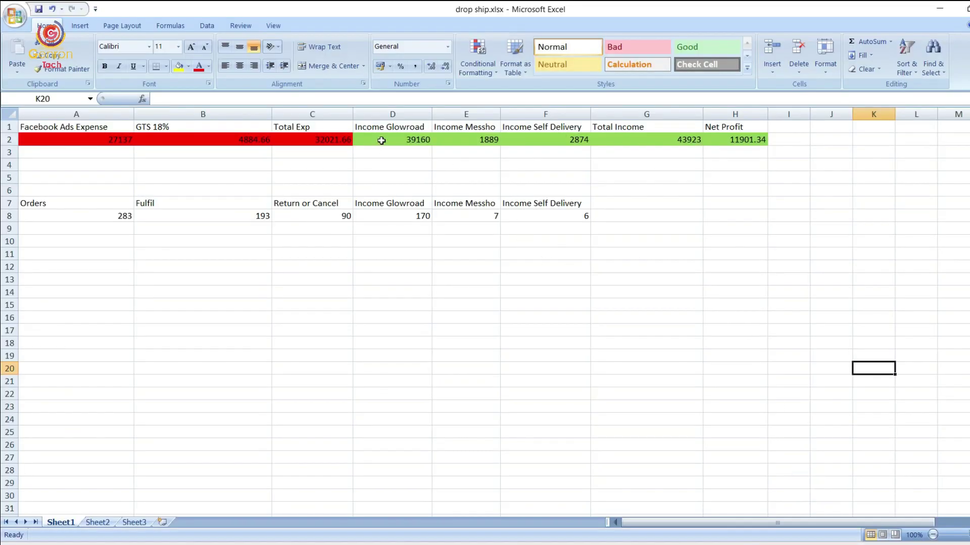
click(677, 141)
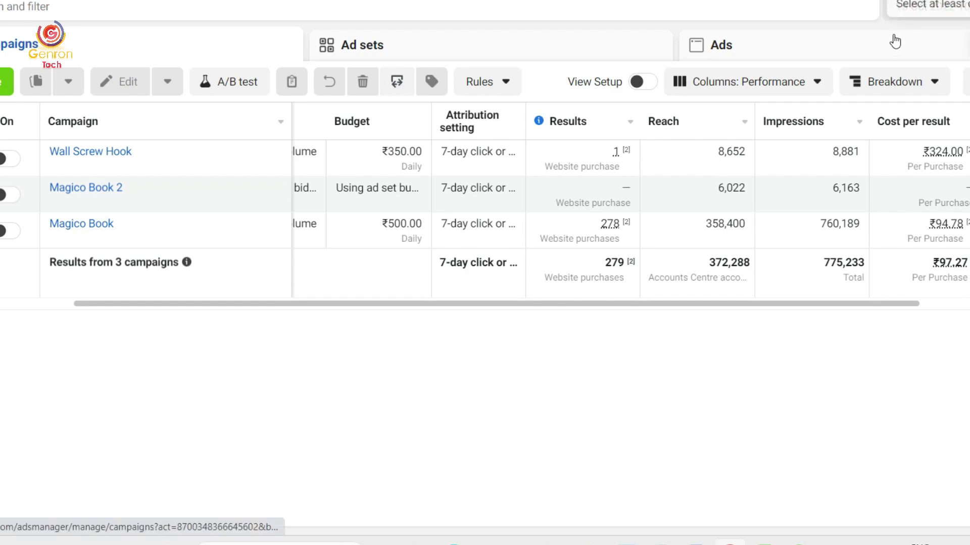
Set the campaign report's date range to 15 Oct 2022 – 10 Dec 2022 in Ads Manager and apply it.
click(936, 20)
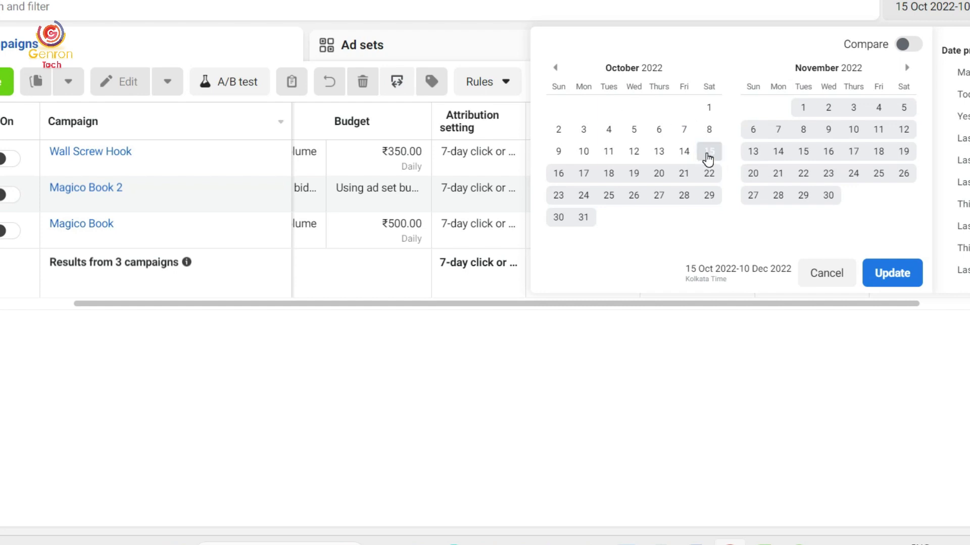
click(716, 153)
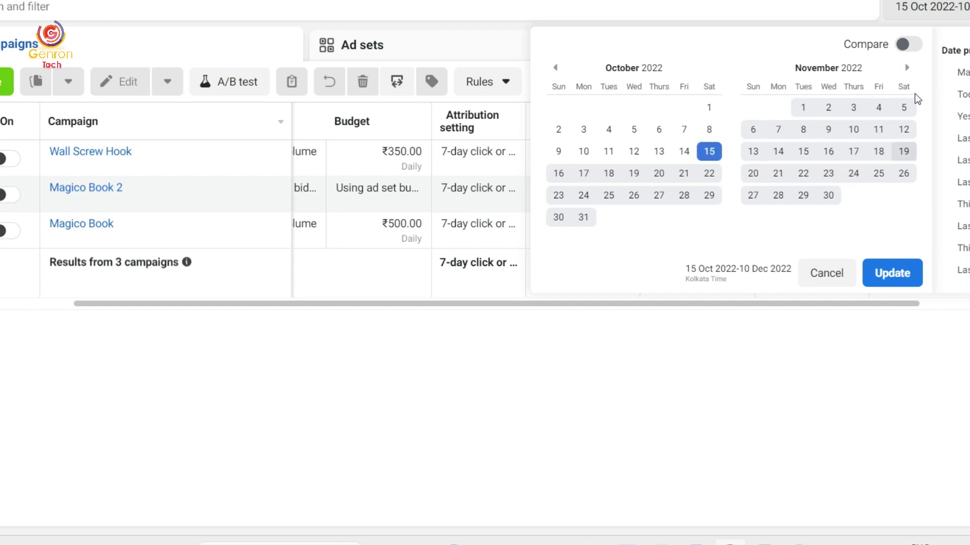
click(905, 68)
click(903, 67)
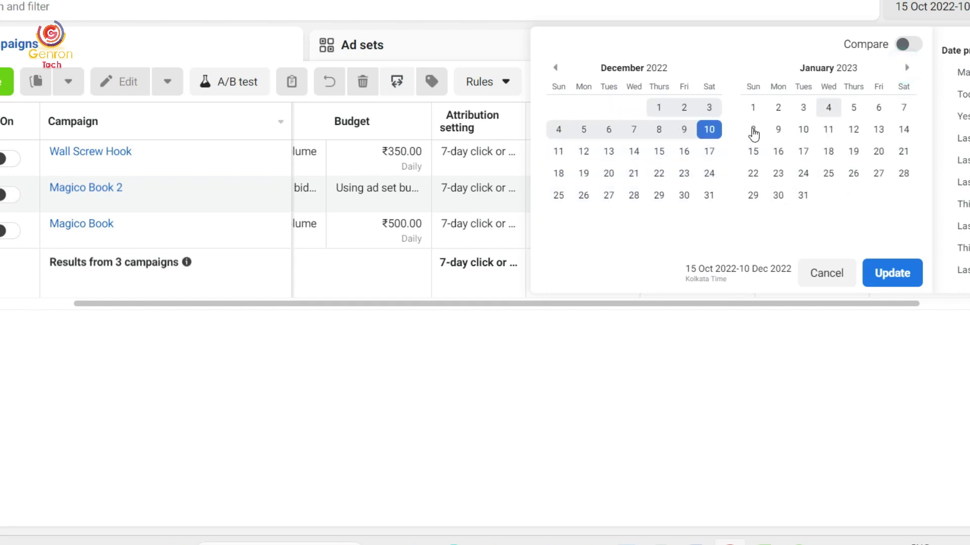
click(710, 132)
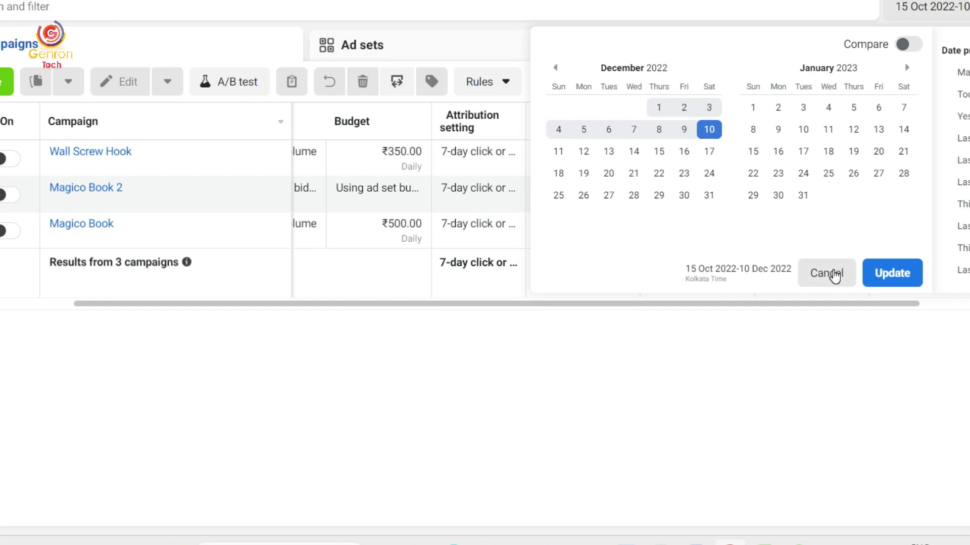
click(875, 279)
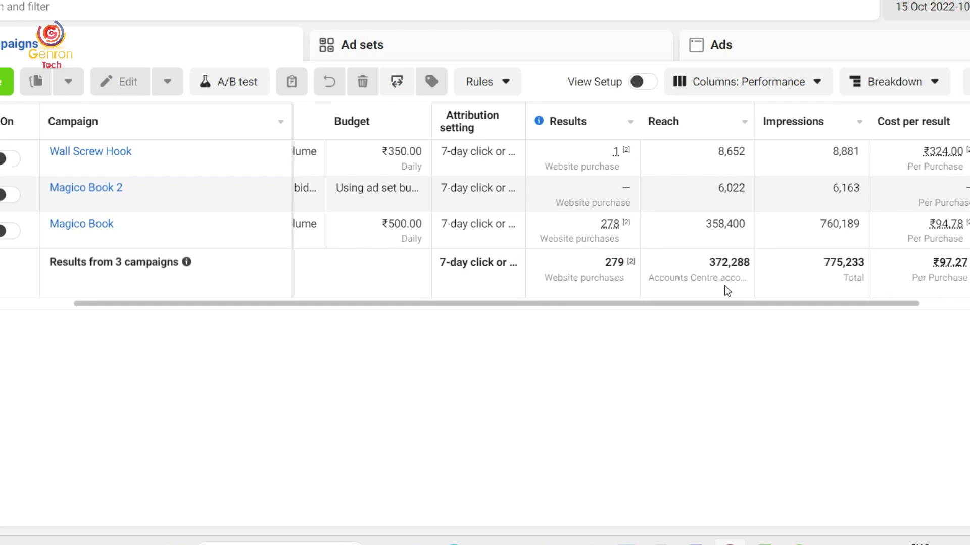
Examine the campaigns' total website purchases, cost per result and total amount spent in the report.
drag(597, 304, 637, 304)
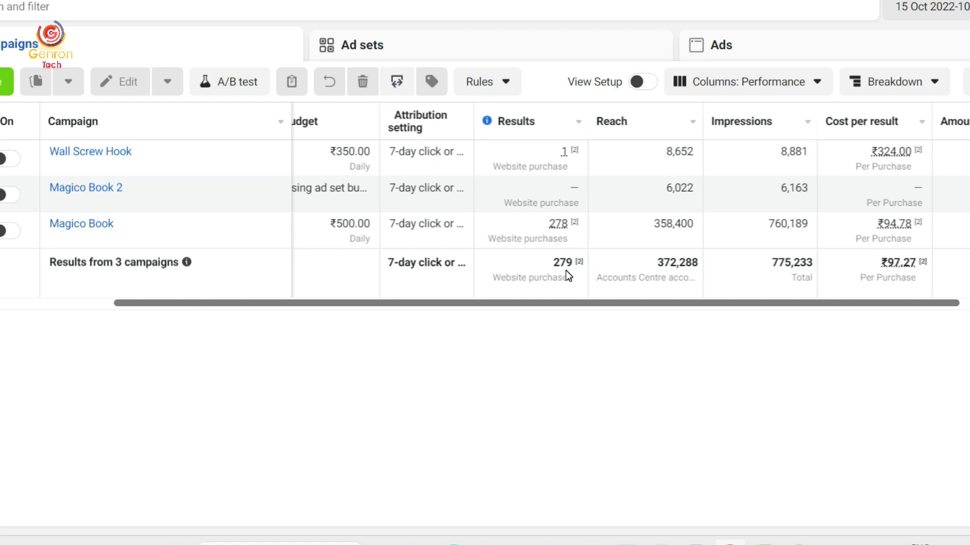
mouse_move(557, 265)
drag(592, 303, 678, 304)
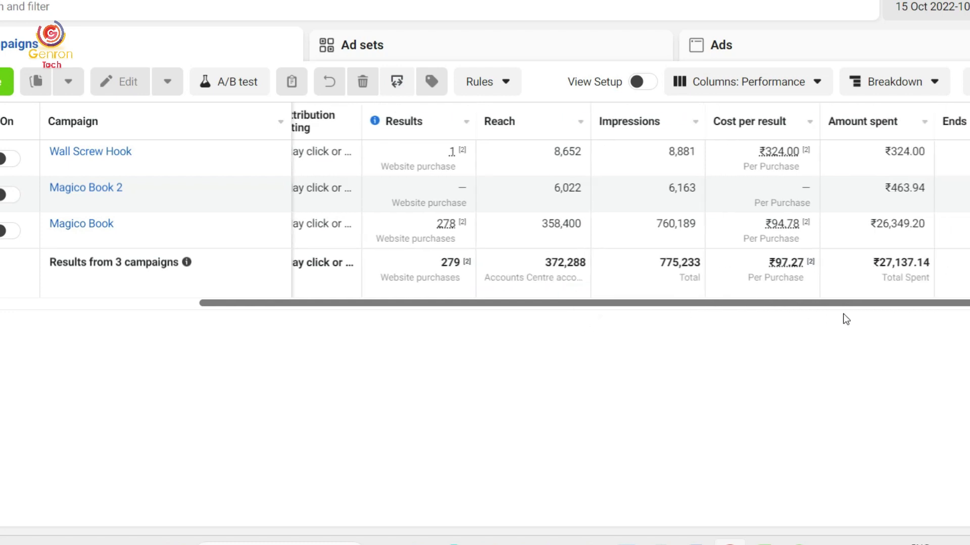
drag(872, 263, 928, 261)
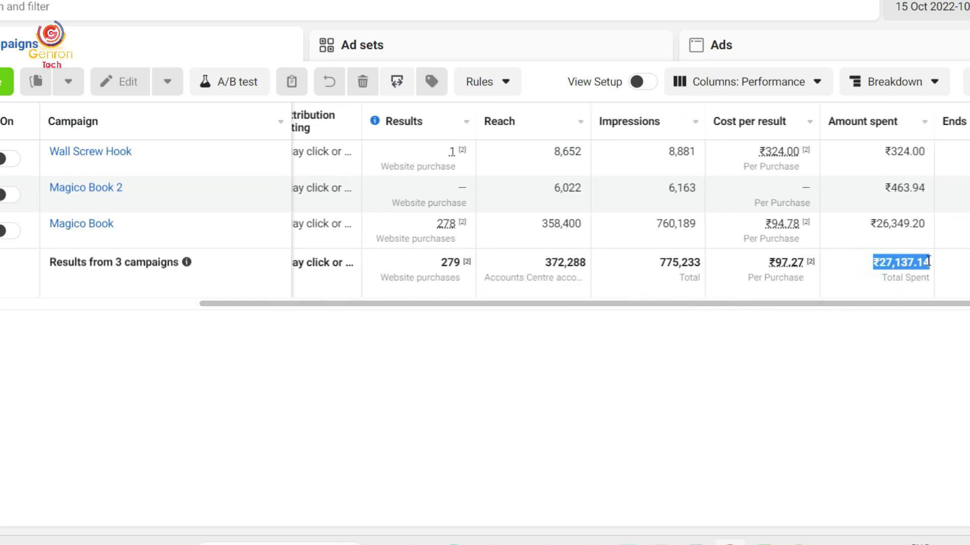
click(920, 399)
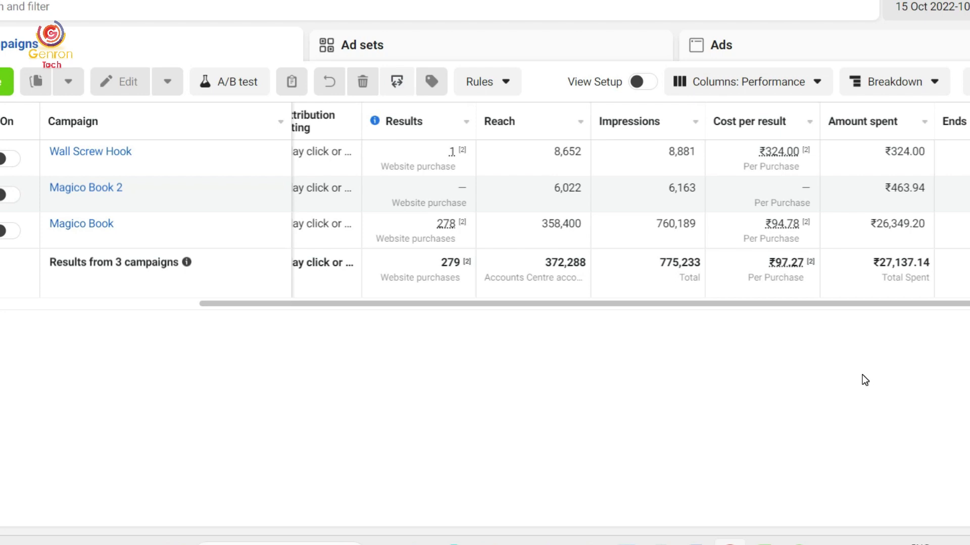
triple_click(465, 265)
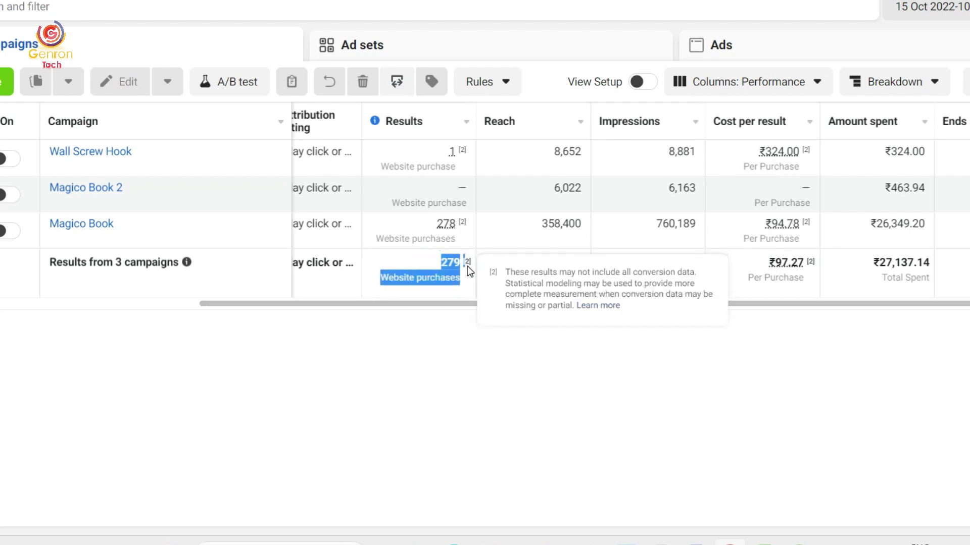
click(465, 377)
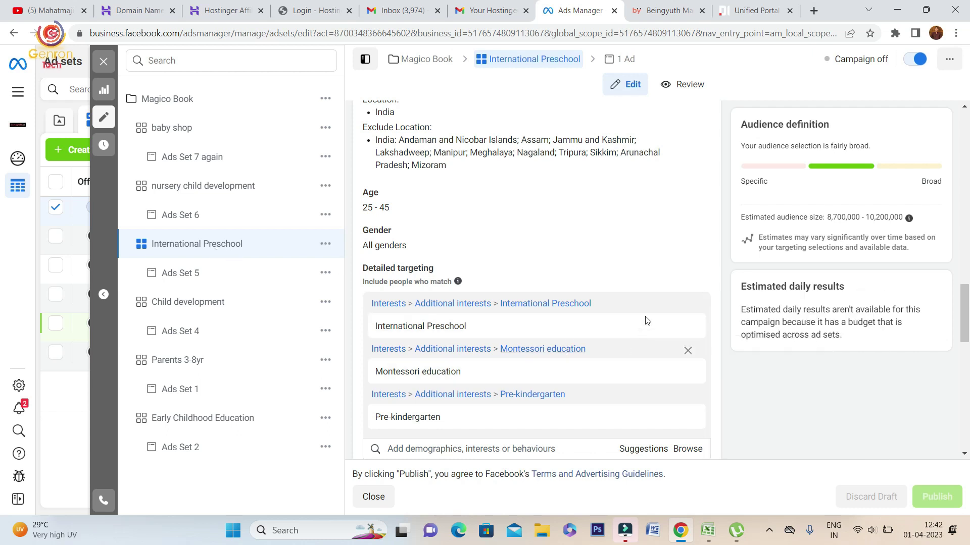
Review the International Preschool ad set's age, detailed targeting, placements, optimisation and conversion settings.
scroll(649, 315, down, 1)
scroll(649, 315, down, 1)
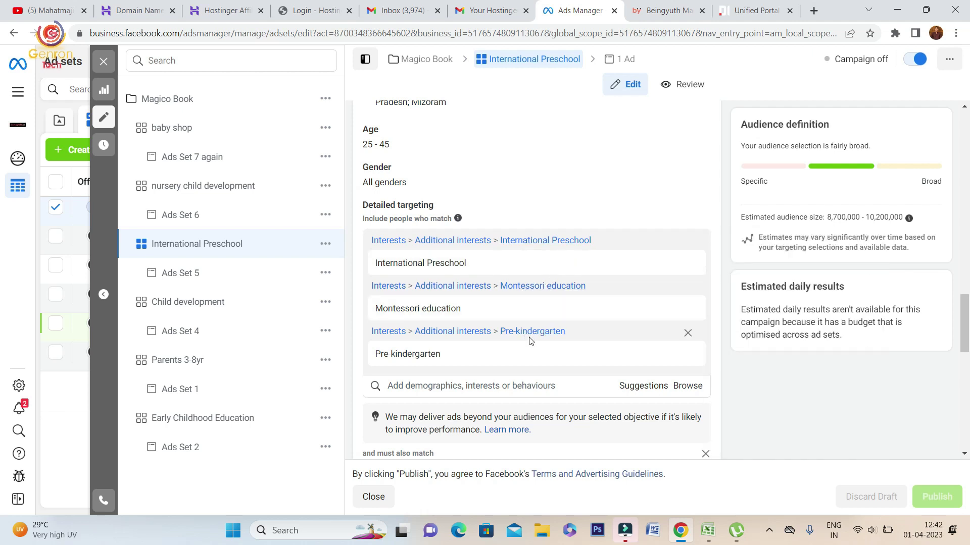
mouse_move(525, 351)
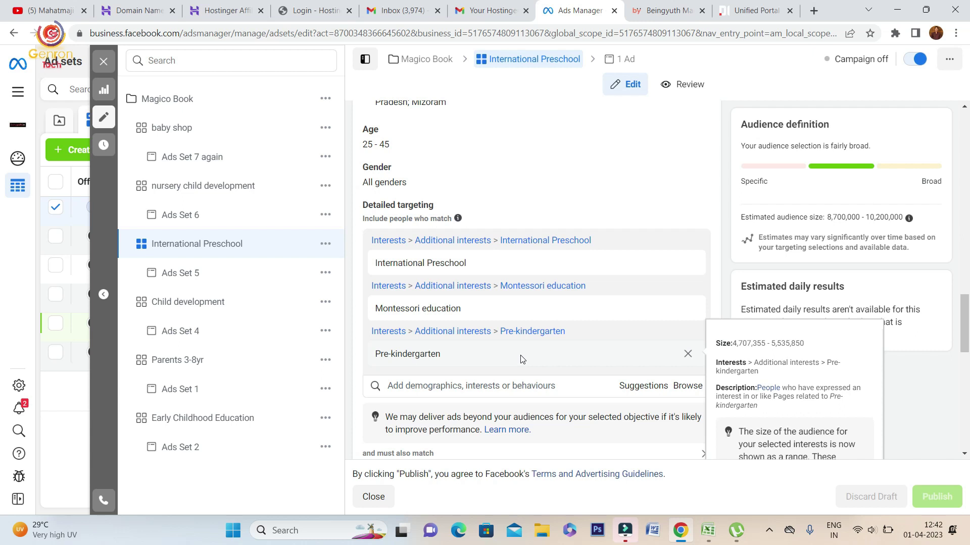
scroll(522, 358, down, 5)
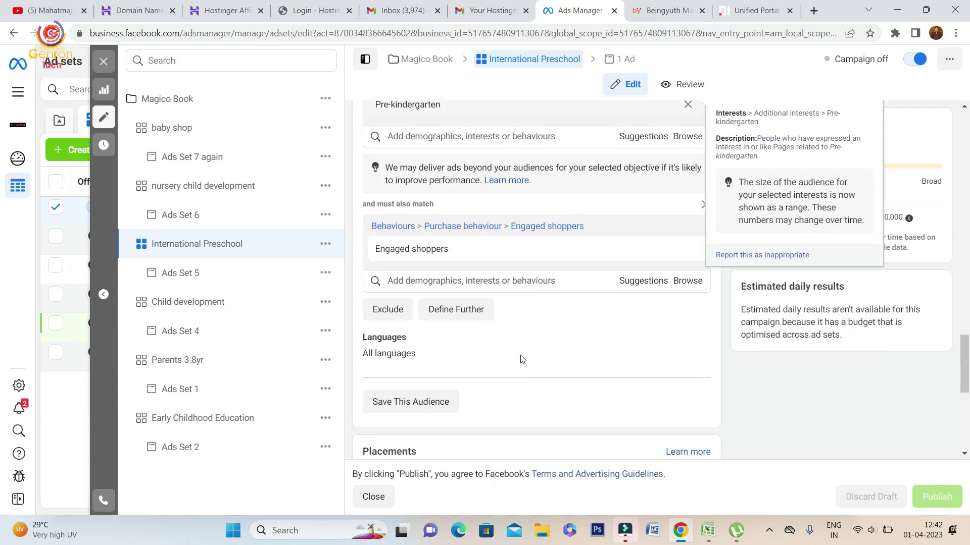
mouse_move(401, 250)
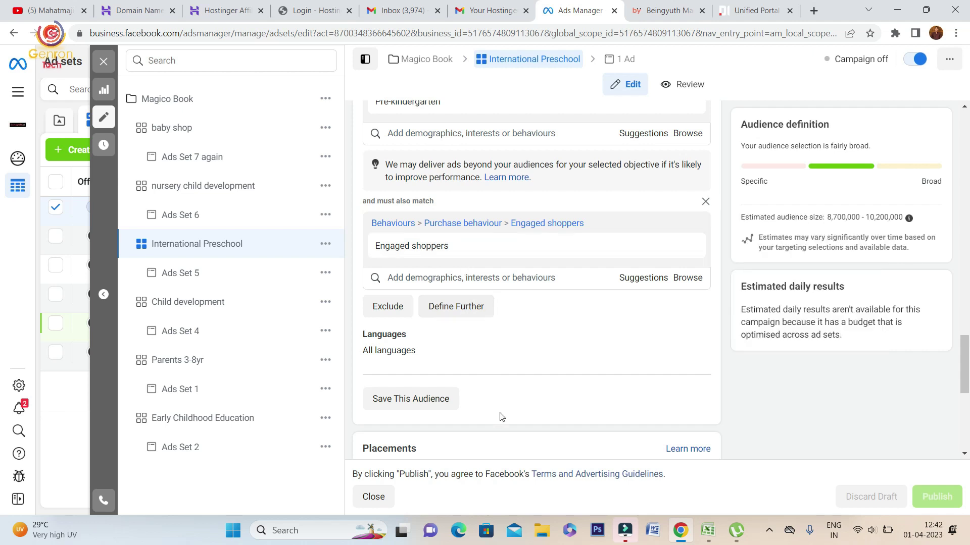
scroll(502, 417, down, 4)
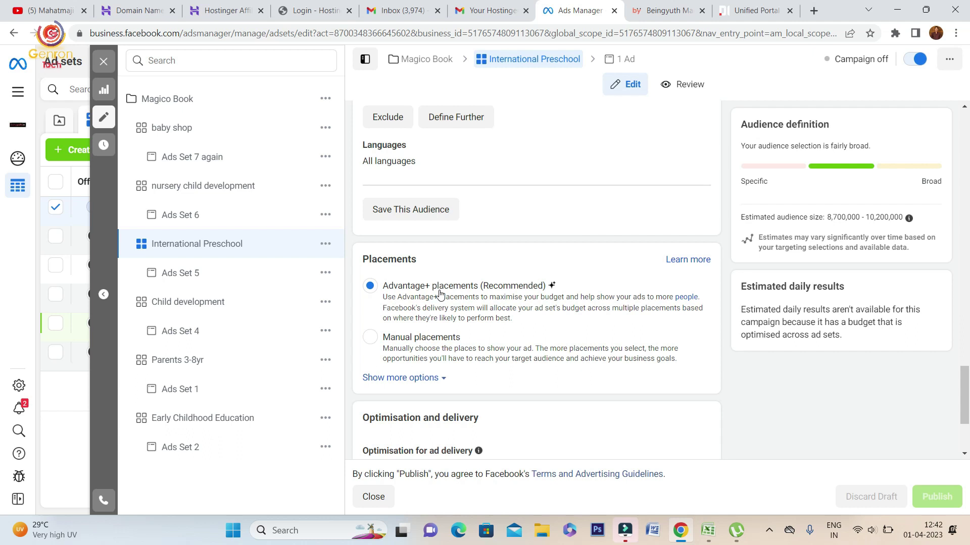
scroll(574, 343, down, 3)
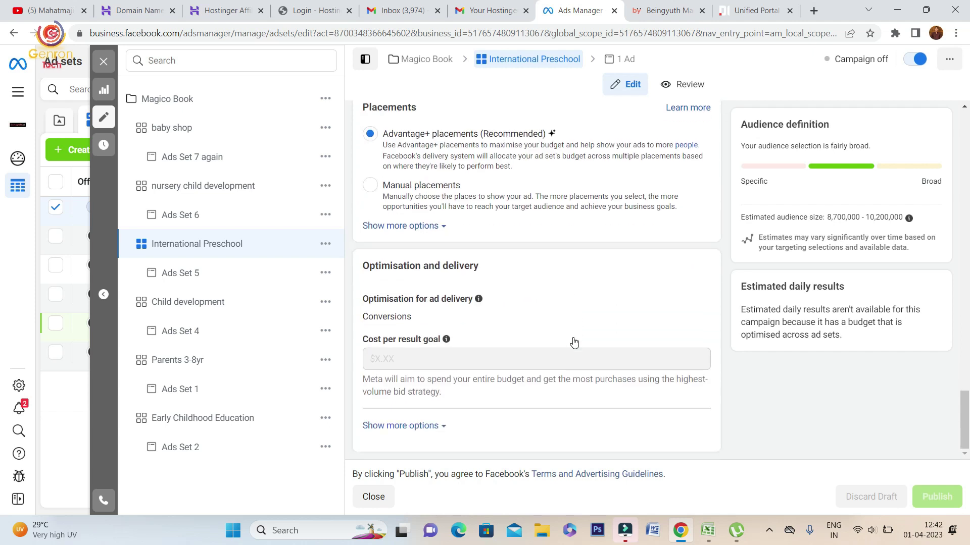
scroll(574, 342, up, 15)
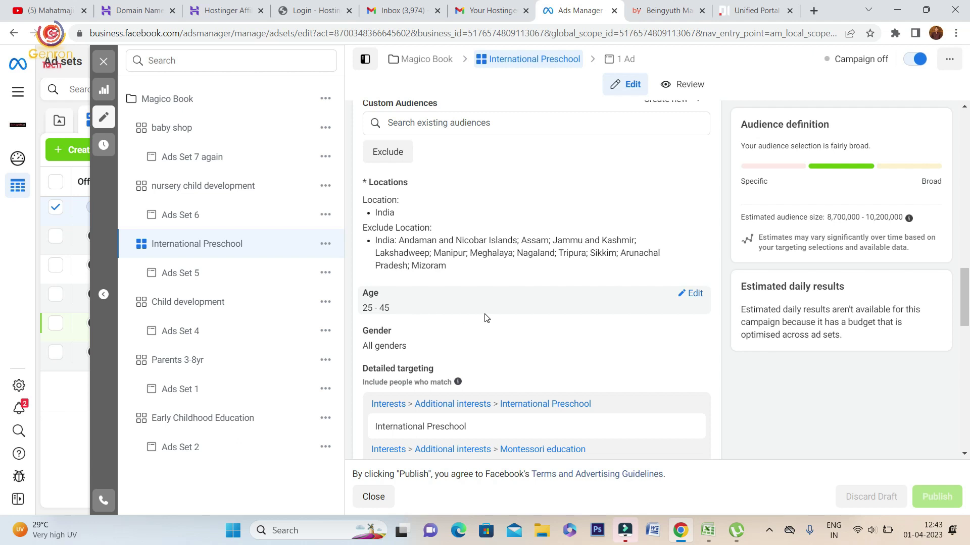
scroll(486, 317, up, 10)
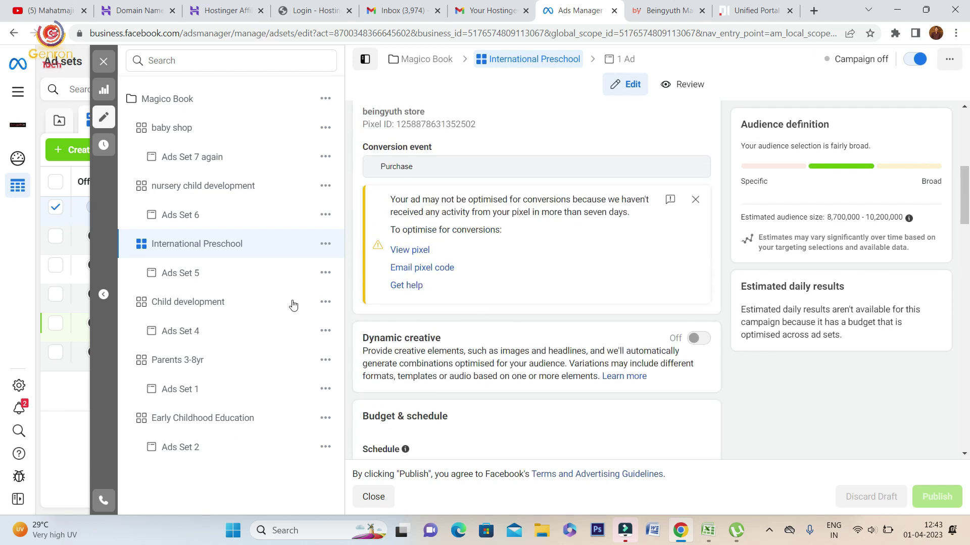
Open the Ads Set 5 ad under International Preschool and play its video in the Facebook Feeds preview, pausing partway.
click(196, 275)
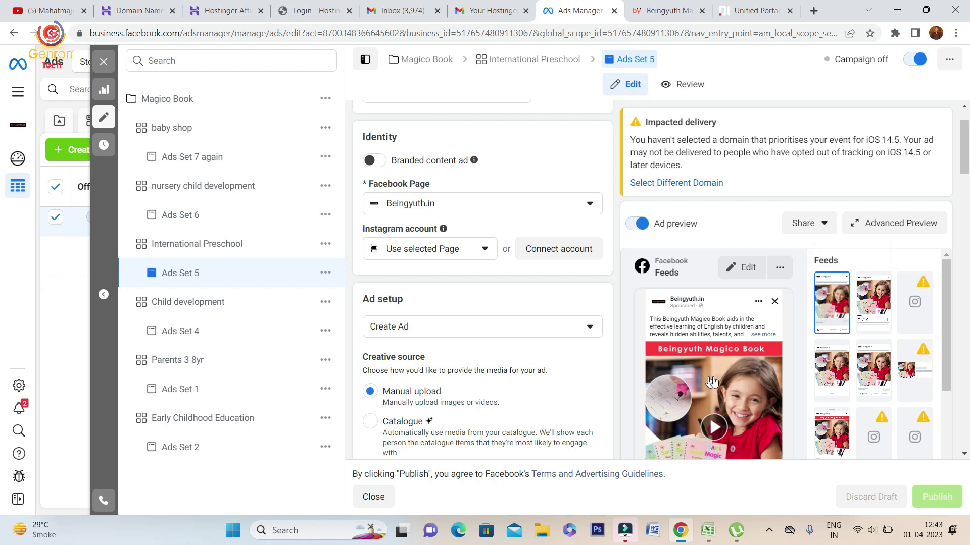
scroll(833, 348, down, 5)
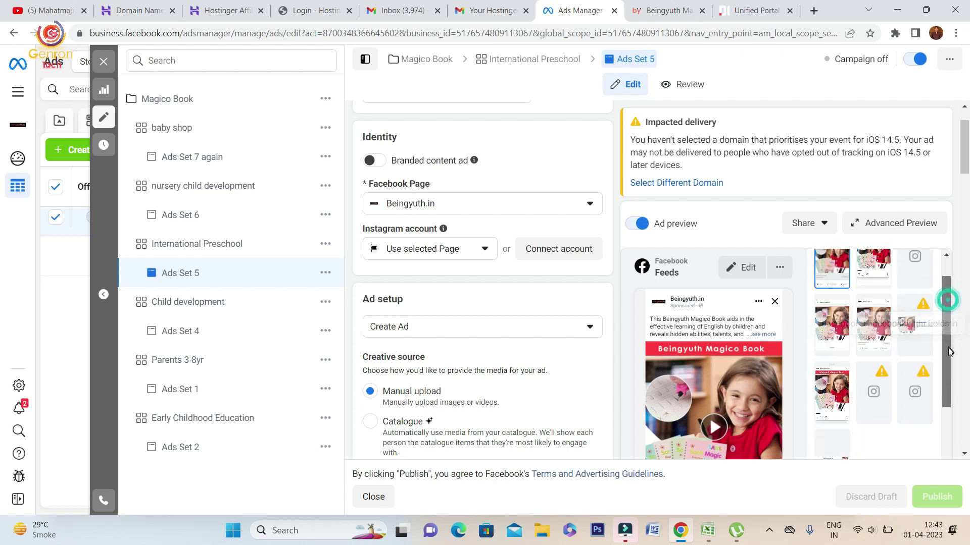
drag(964, 171, 965, 446)
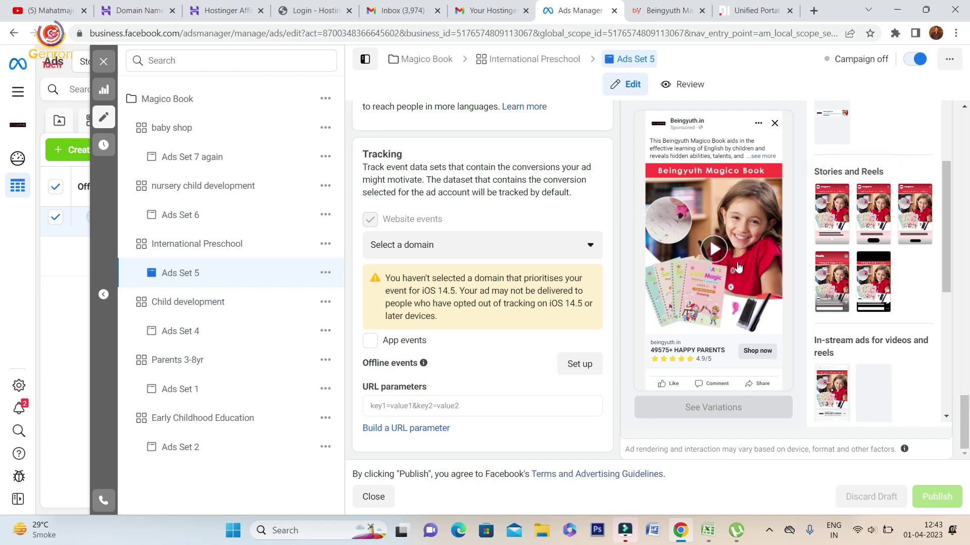
click(713, 248)
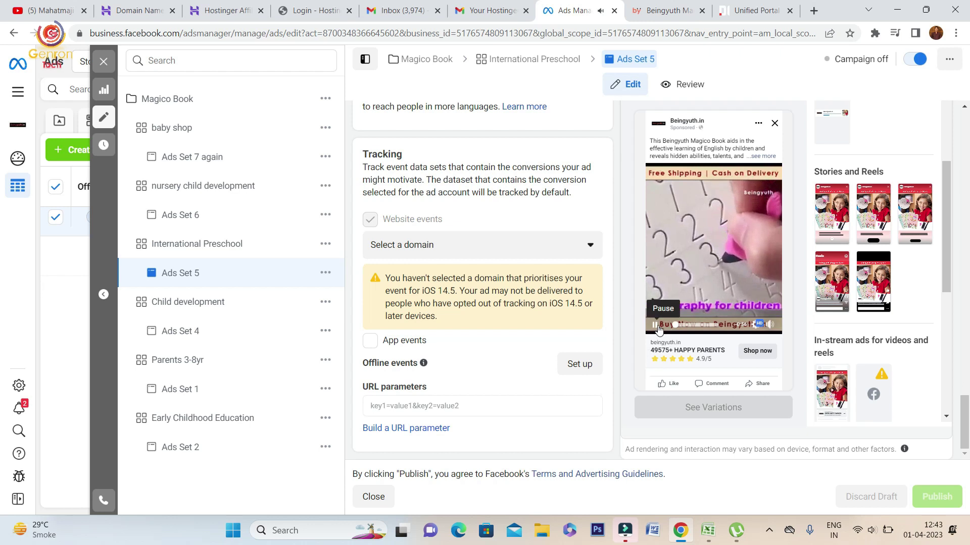
click(656, 325)
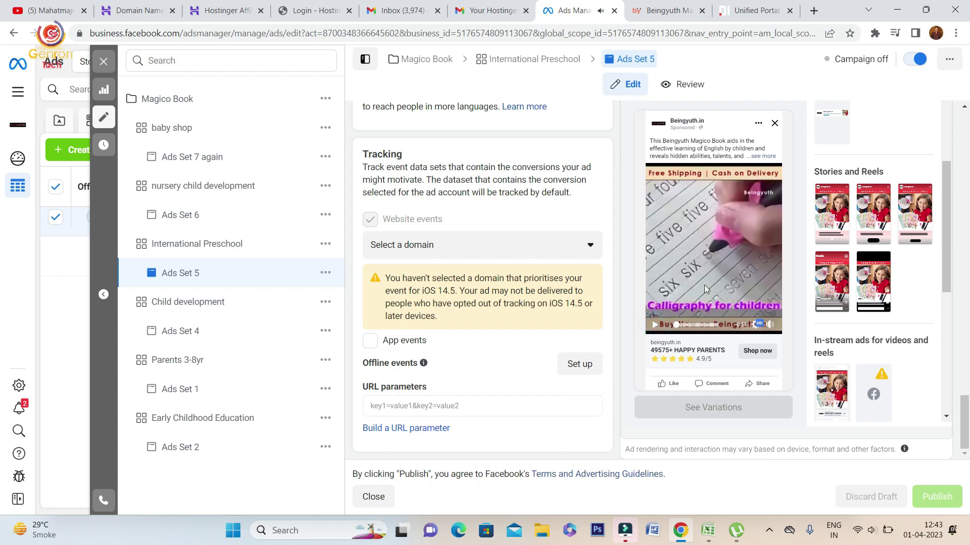
click(655, 327)
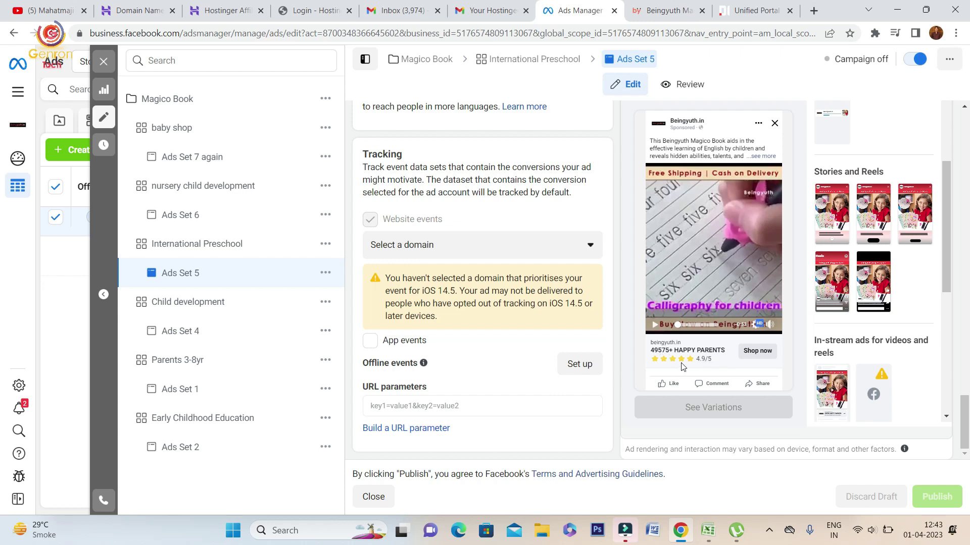
Review the Ads Set 5 ad's placement previews, tracking, format and ad creative settings.
scroll(716, 341, up, 1)
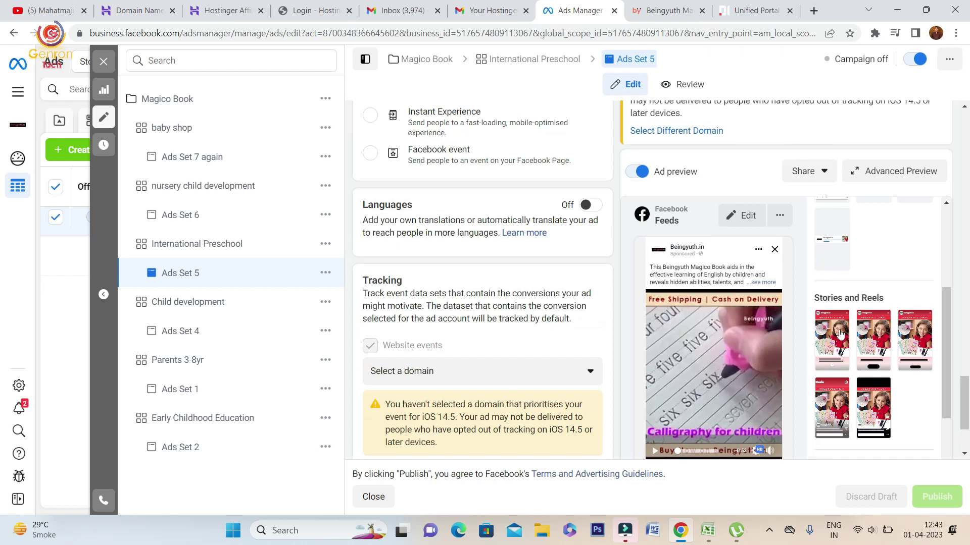
scroll(739, 345, down, 3)
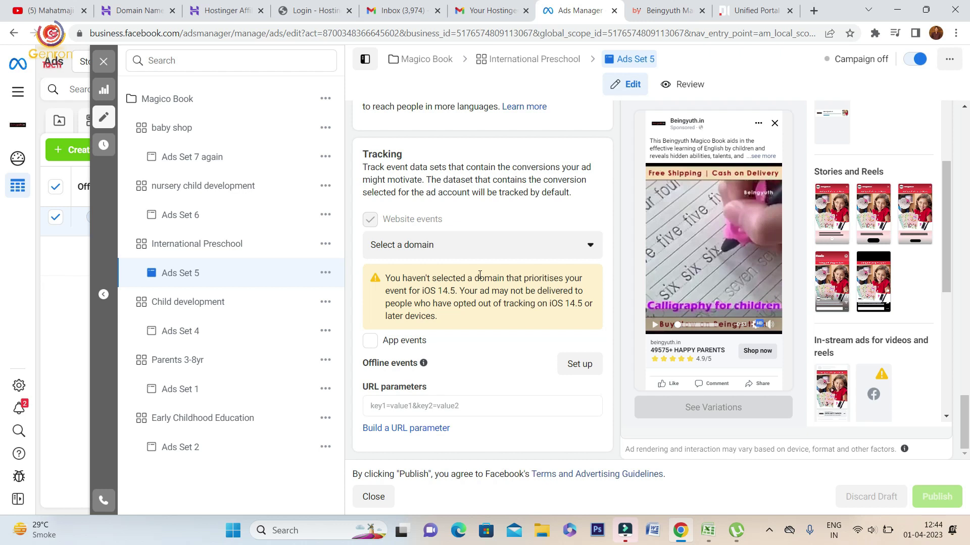
scroll(479, 275, up, 15)
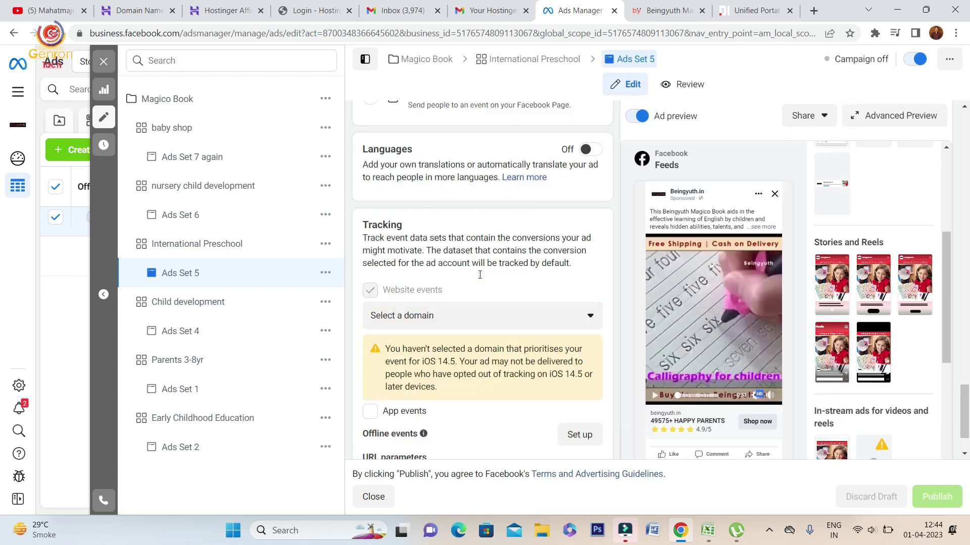
scroll(480, 274, up, 5)
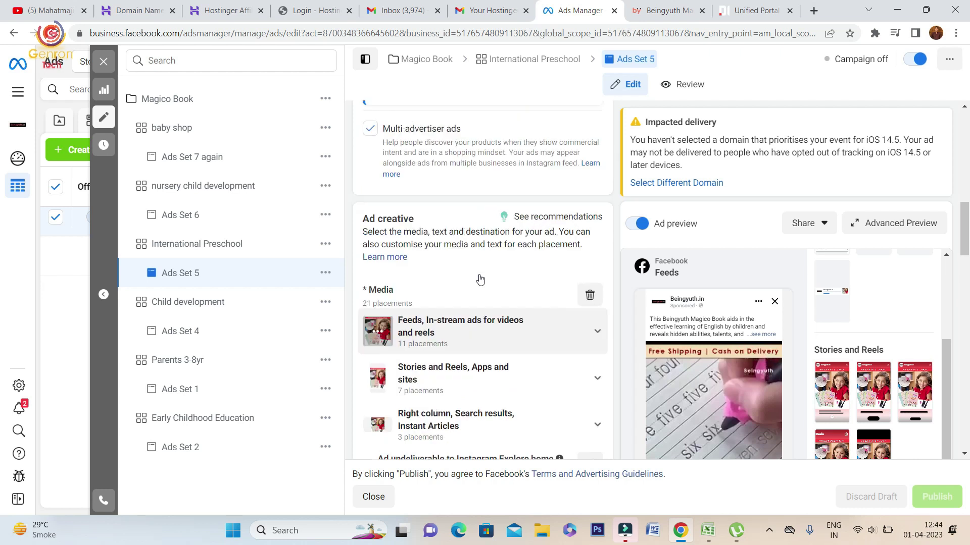
Revisit the Beingyuth Magico Book product page and switch to Hostinger's domain name search page.
mouse_move(662, 3)
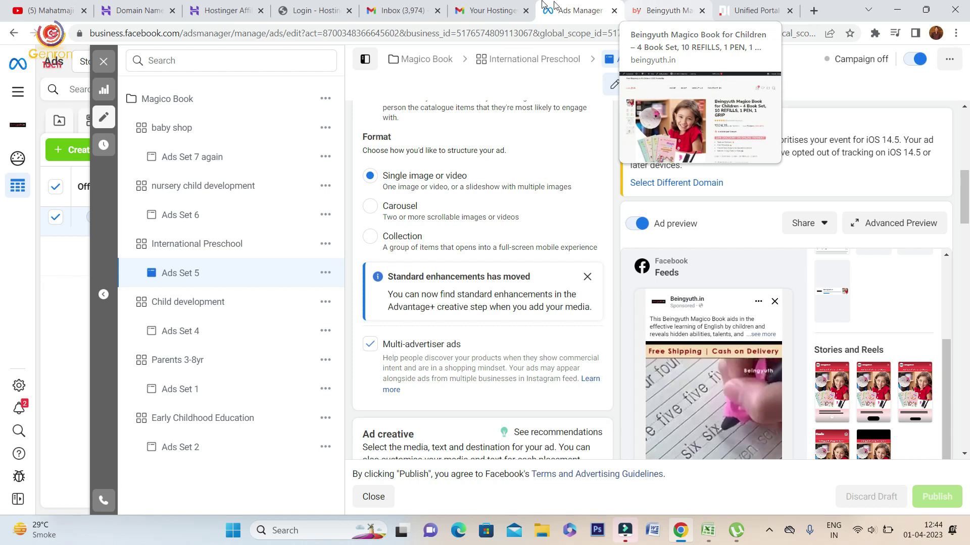
click(663, 6)
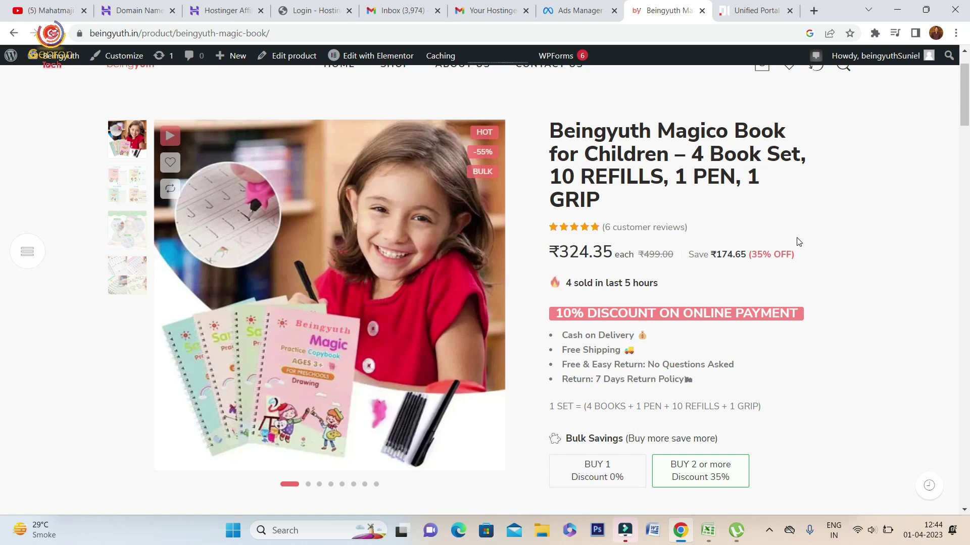
click(224, 7)
click(120, 4)
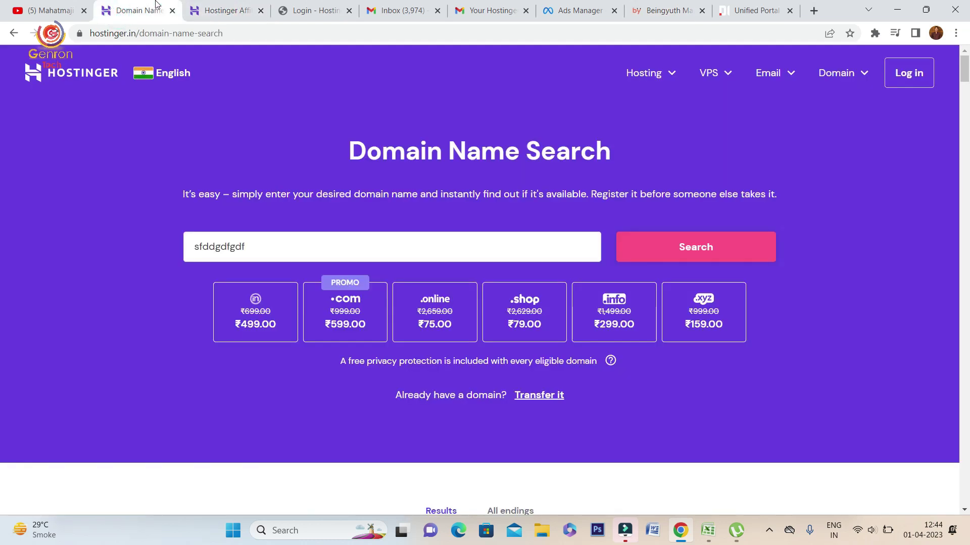
Open Hostinger's web hosting page and highlight the monthly price of the Summer Sale Markdown offer.
click(230, 10)
click(627, 71)
click(635, 112)
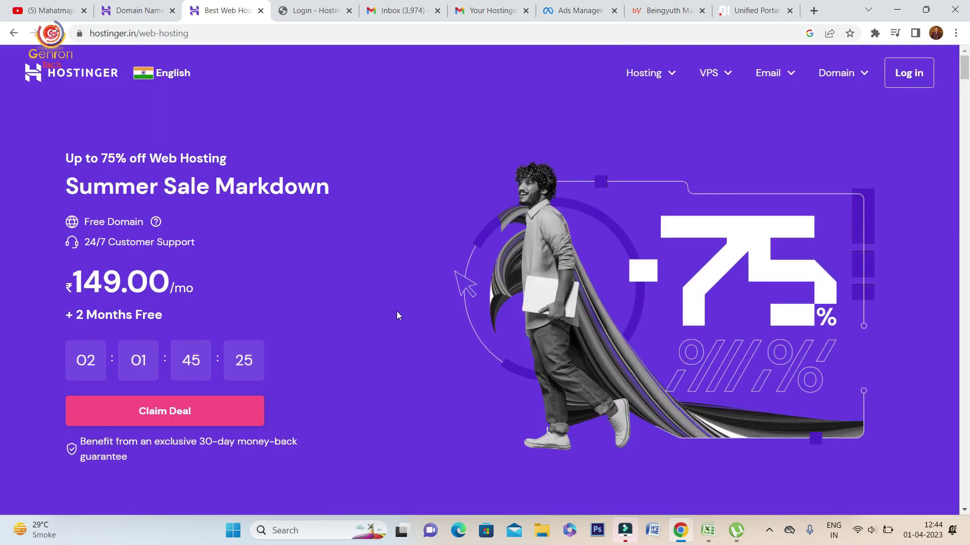
drag(89, 280, 228, 305)
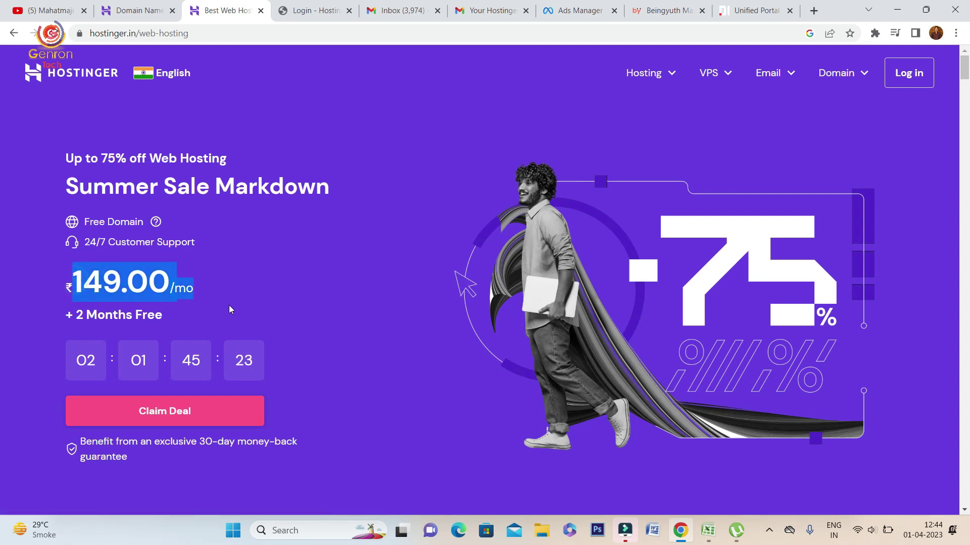
Compare the prices and top features of the Single, Premium and Business web hosting plans.
scroll(384, 393, down, 3)
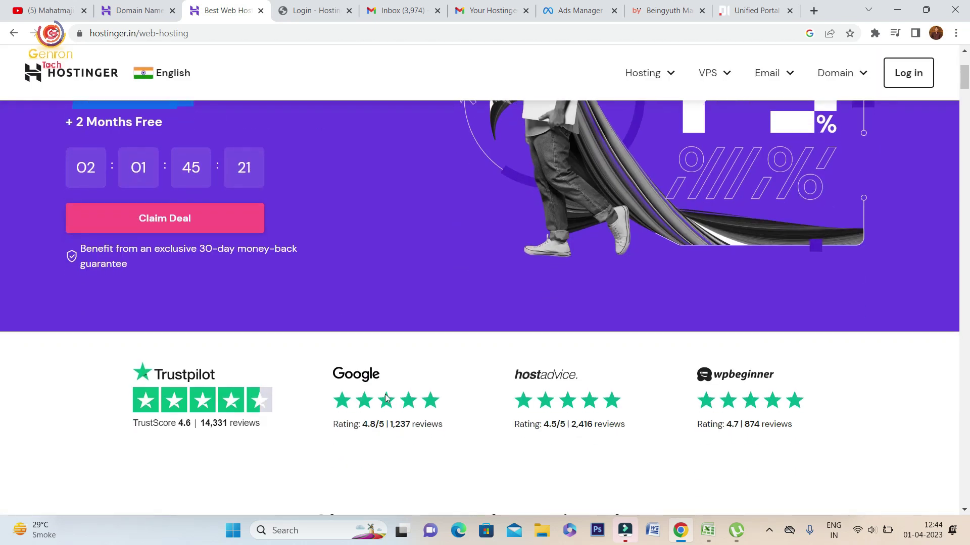
scroll(386, 398, down, 3)
scroll(386, 398, down, 3)
scroll(386, 398, down, 4)
scroll(386, 396, up, 2)
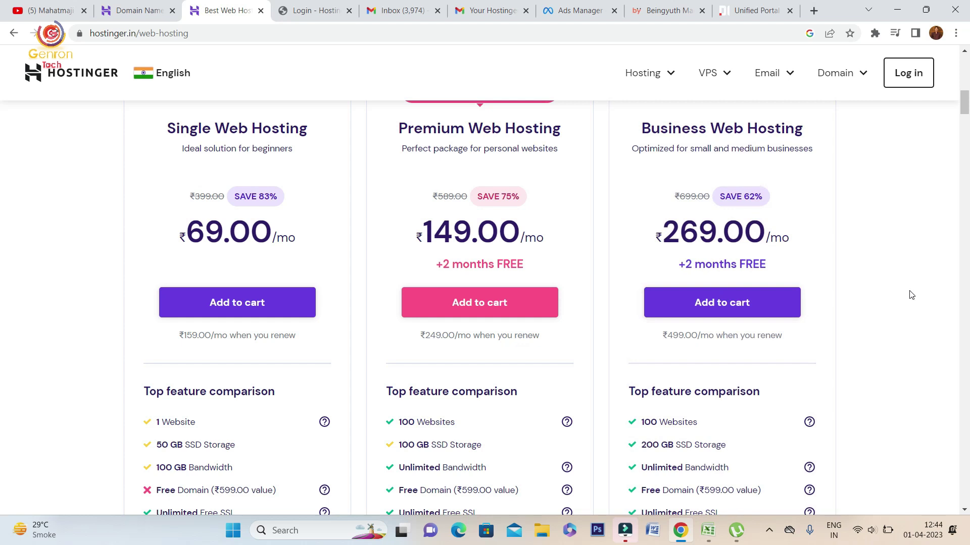
scroll(912, 295, down, 6)
scroll(912, 294, up, 5)
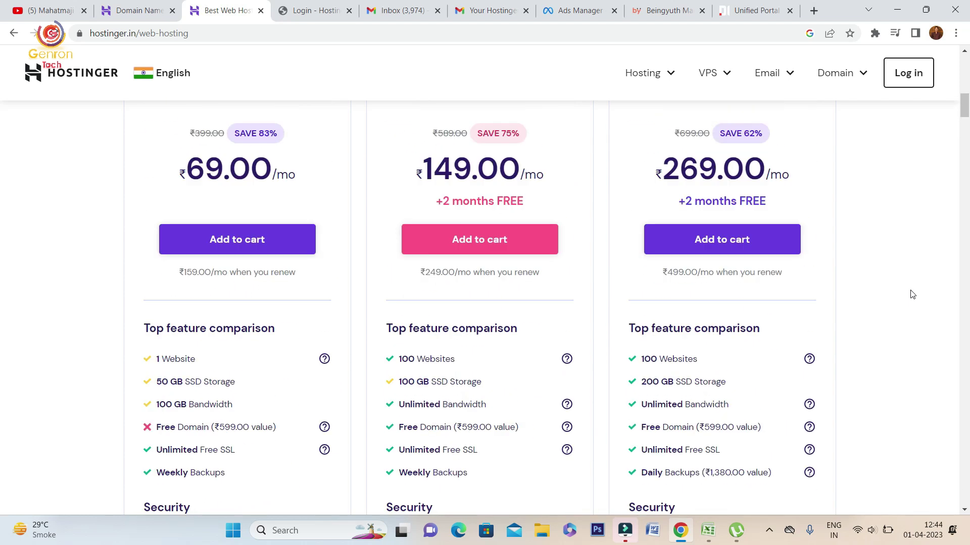
scroll(912, 294, up, 2)
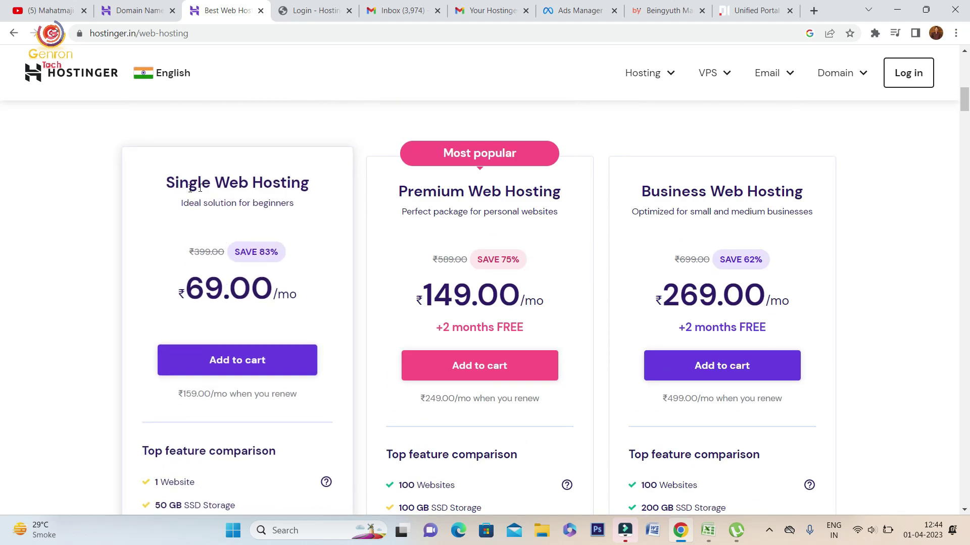
Highlight the Single Web Hosting plan's monthly price and check its feature list.
drag(197, 282, 309, 292)
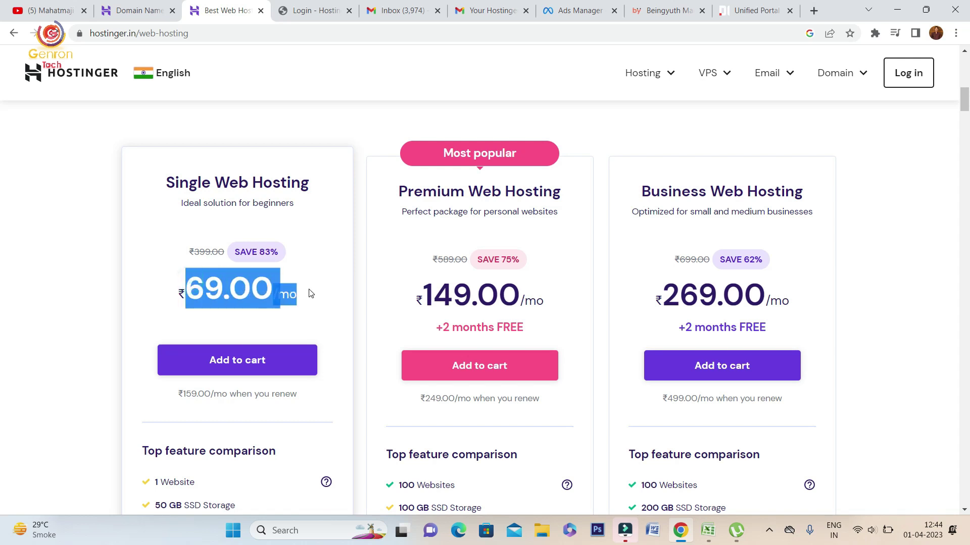
scroll(277, 368, down, 3)
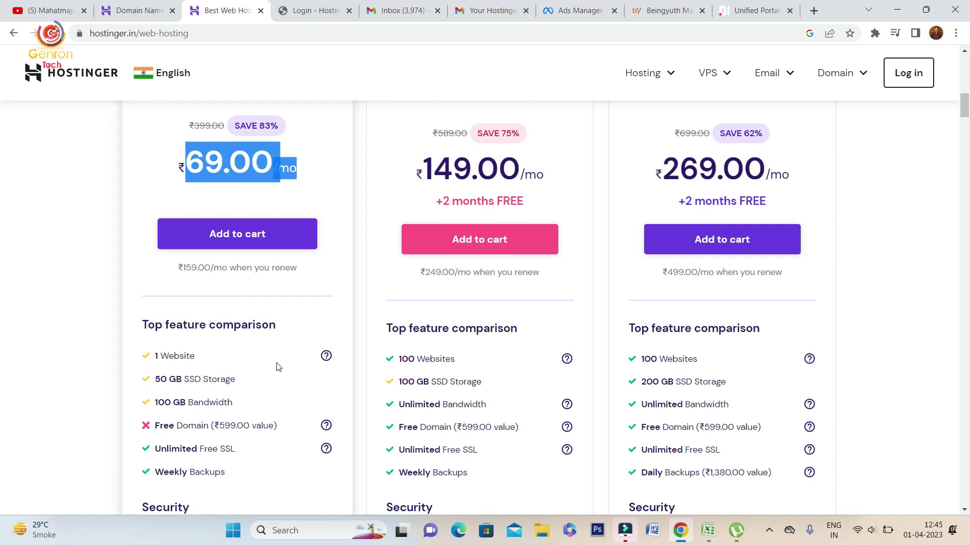
click(84, 217)
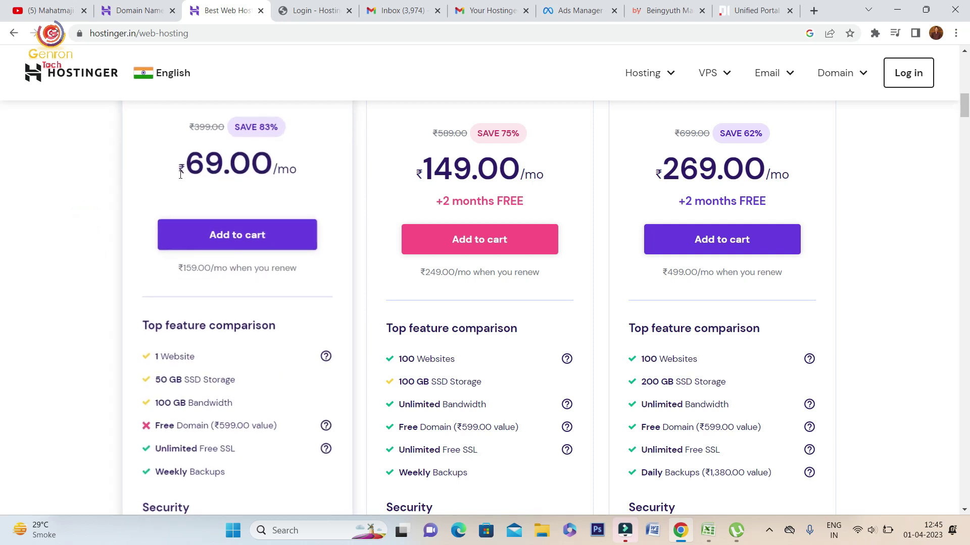
drag(181, 174, 185, 169)
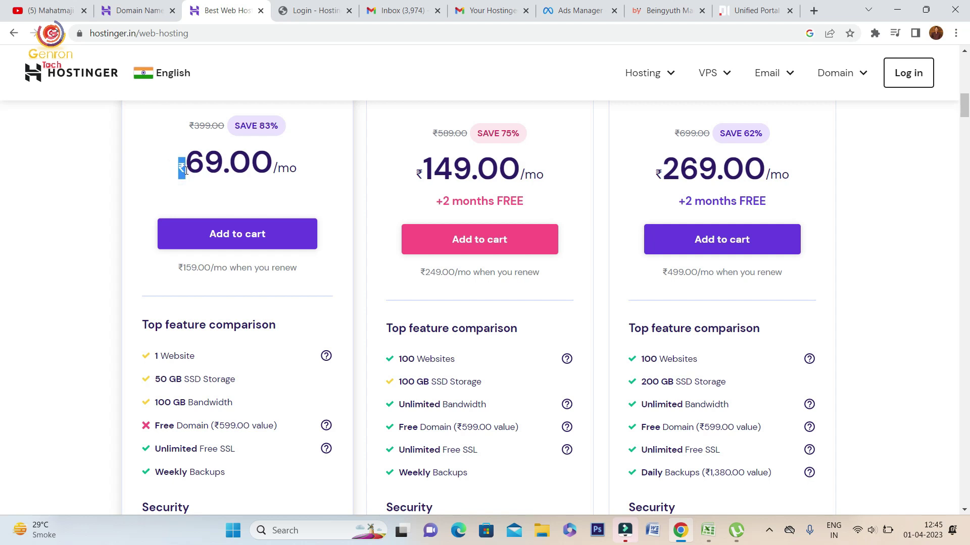
drag(185, 170, 290, 169)
click(889, 214)
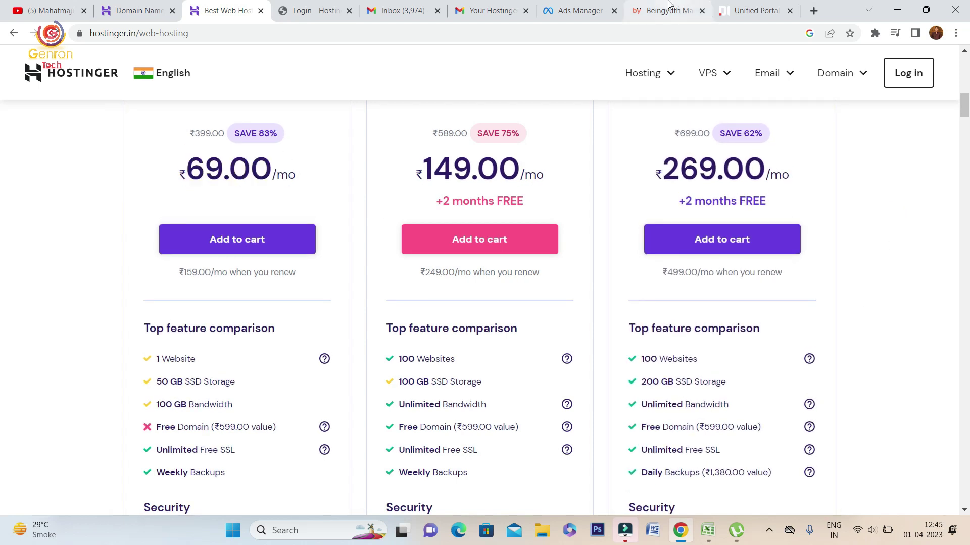
mouse_move(669, 4)
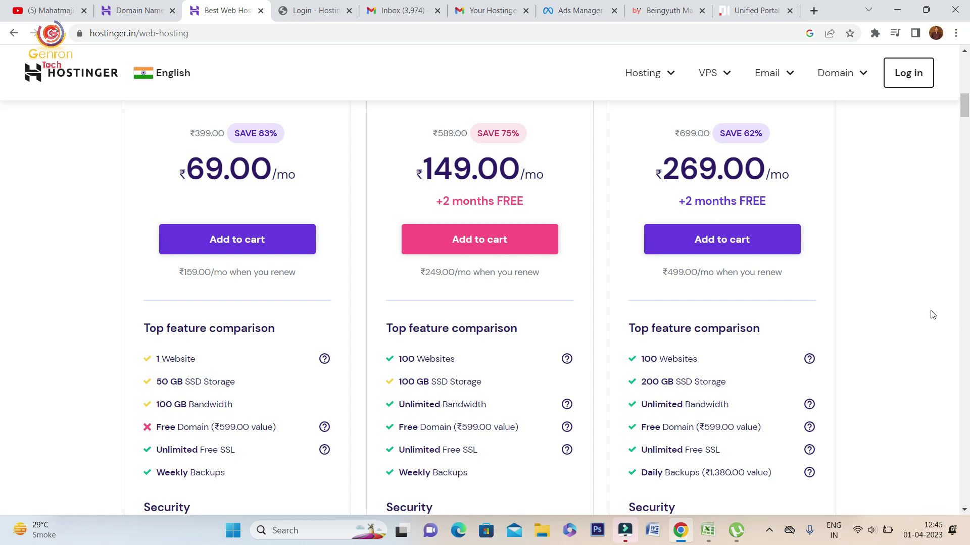
scroll(889, 315, up, 2)
scroll(889, 315, up, 2)
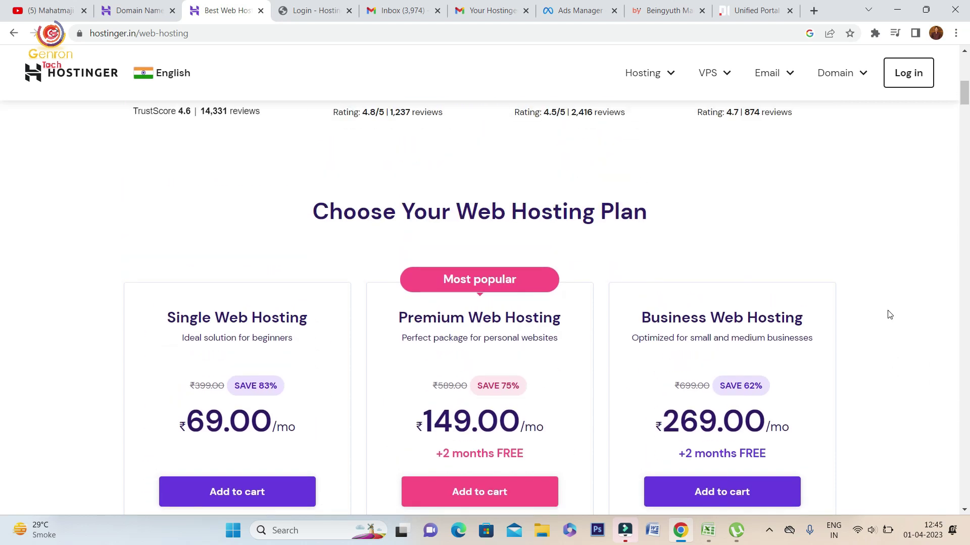
scroll(890, 314, up, 7)
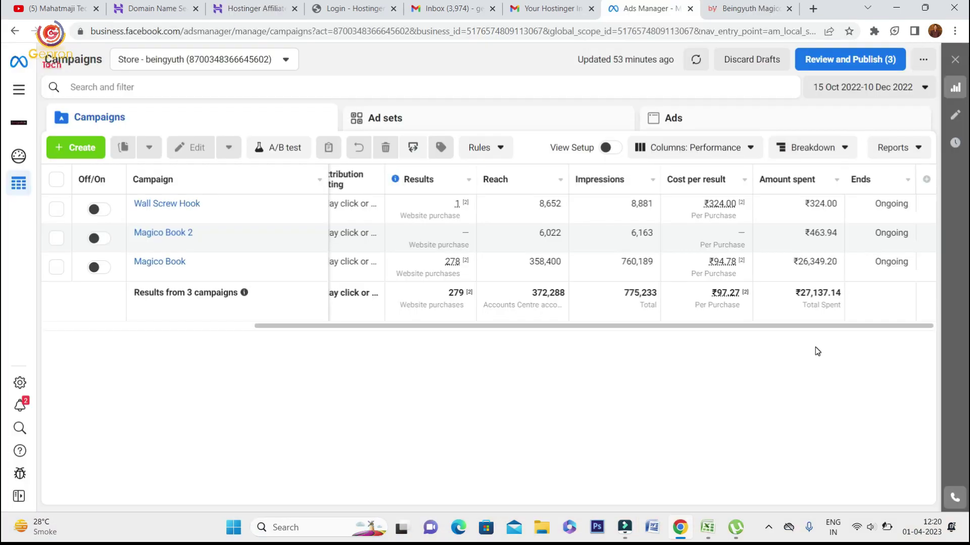
Switch to the drop ship.xlsx workbook in Excel and highlight the expense, income and net profit row.
key(alt+Tab)
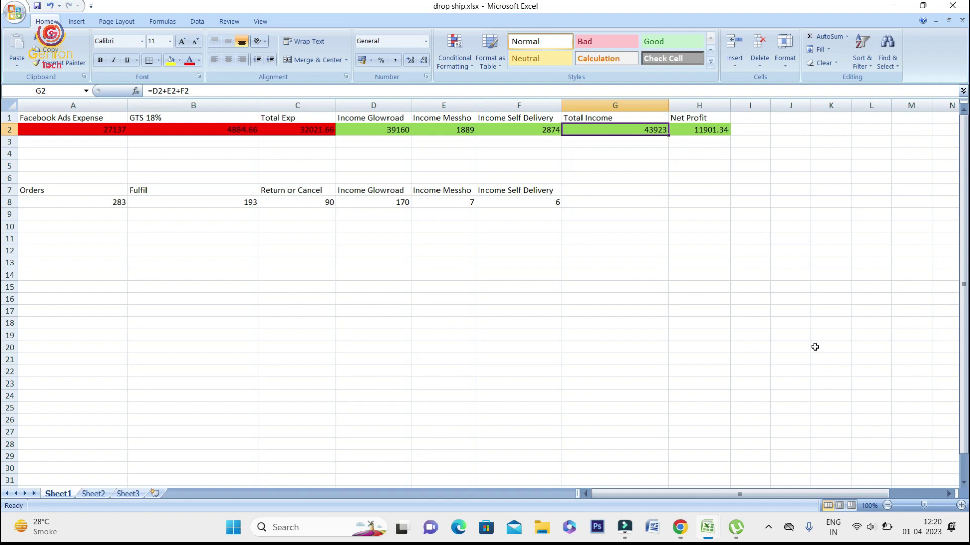
drag(750, 150, 30, 119)
click(154, 313)
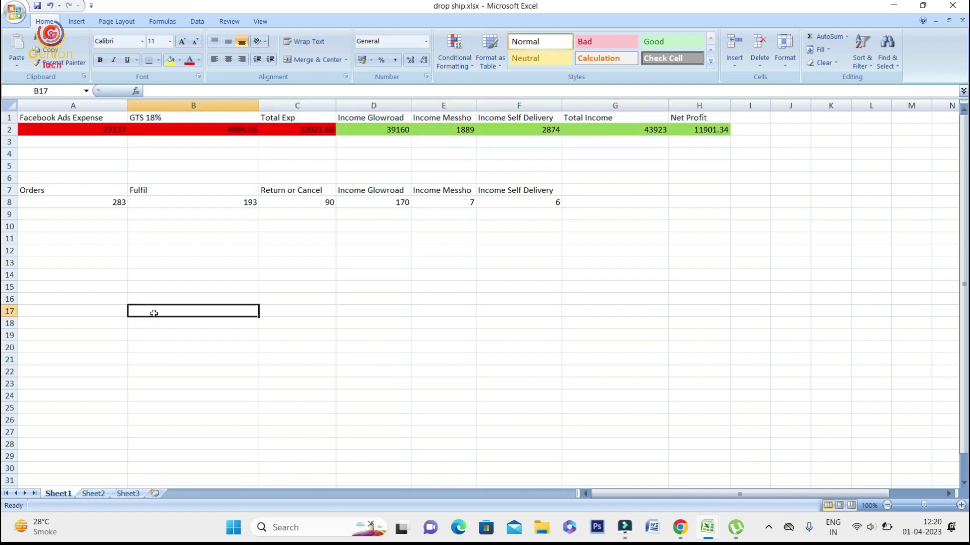
Enlarge the sheet and inspect the Facebook Ads Expense, GTS 18% and Total Exp cells in row 2.
click(91, 129)
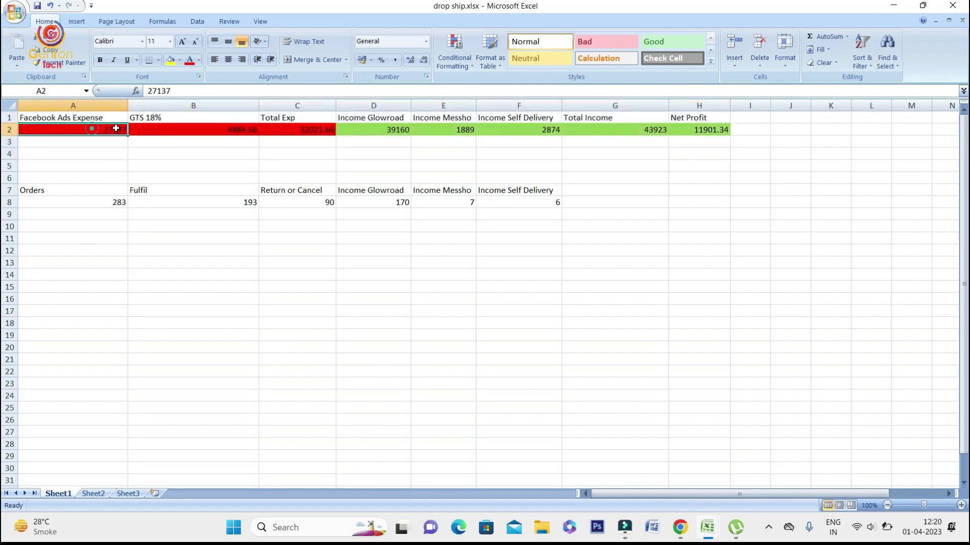
drag(116, 129, 303, 130)
click(192, 100)
click(191, 101)
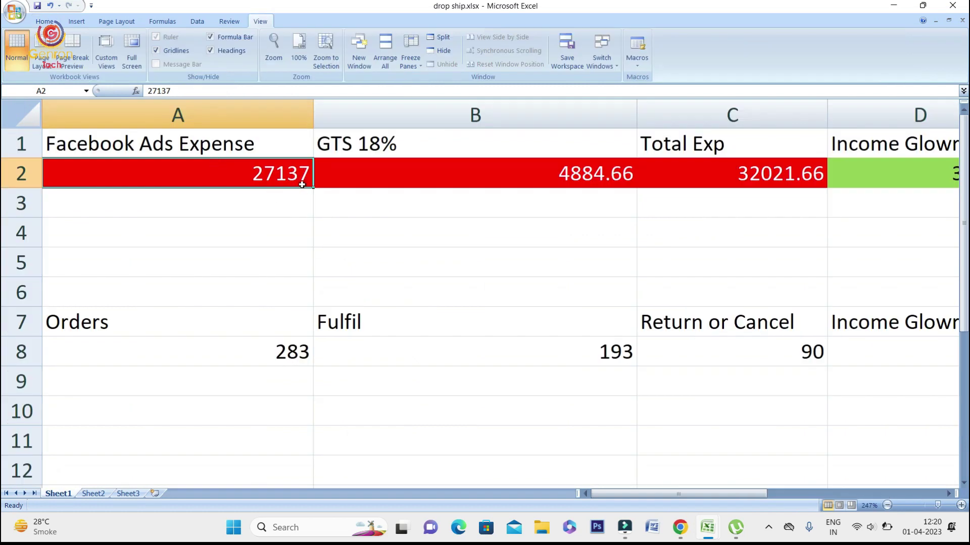
click(453, 179)
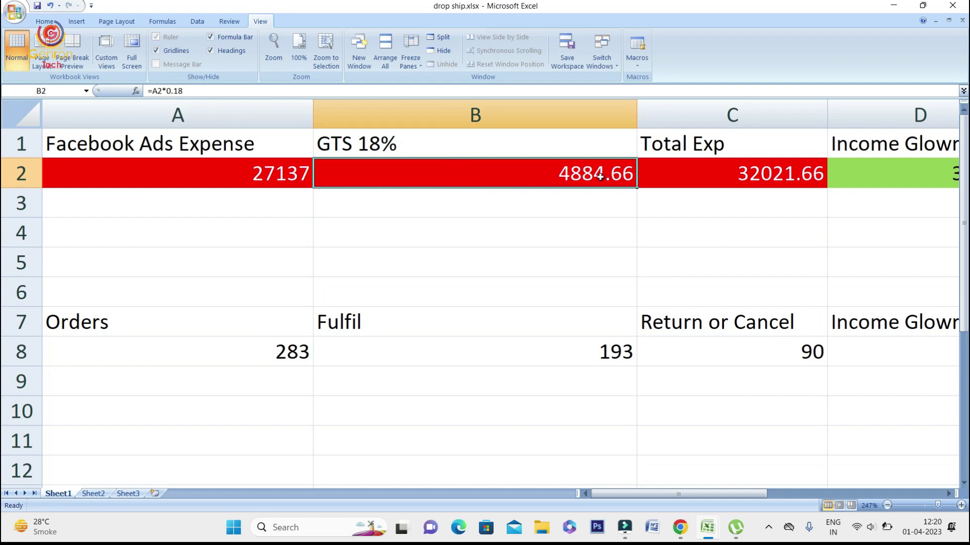
click(731, 177)
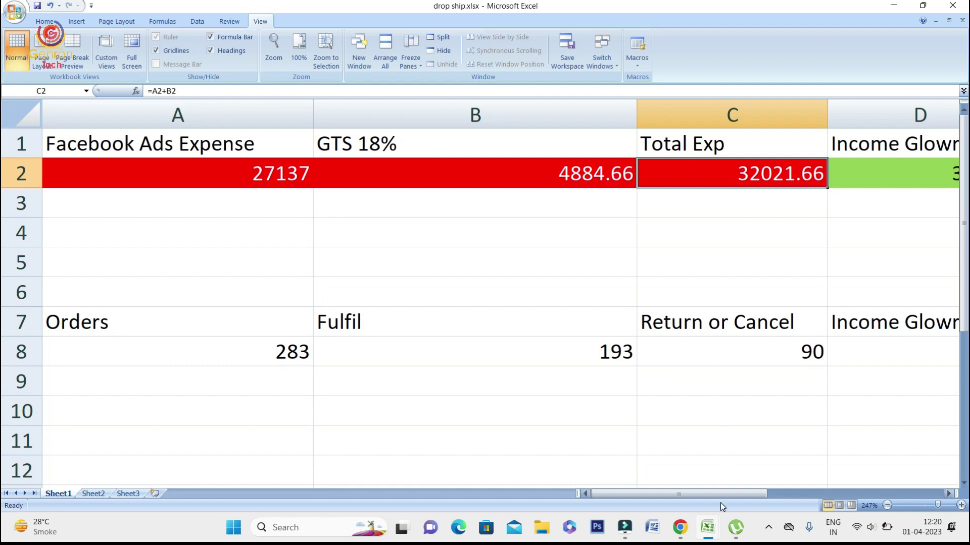
Look over the Glowroad, Messho and Self Delivery income columns and select the Orders value in A8.
drag(722, 493, 860, 495)
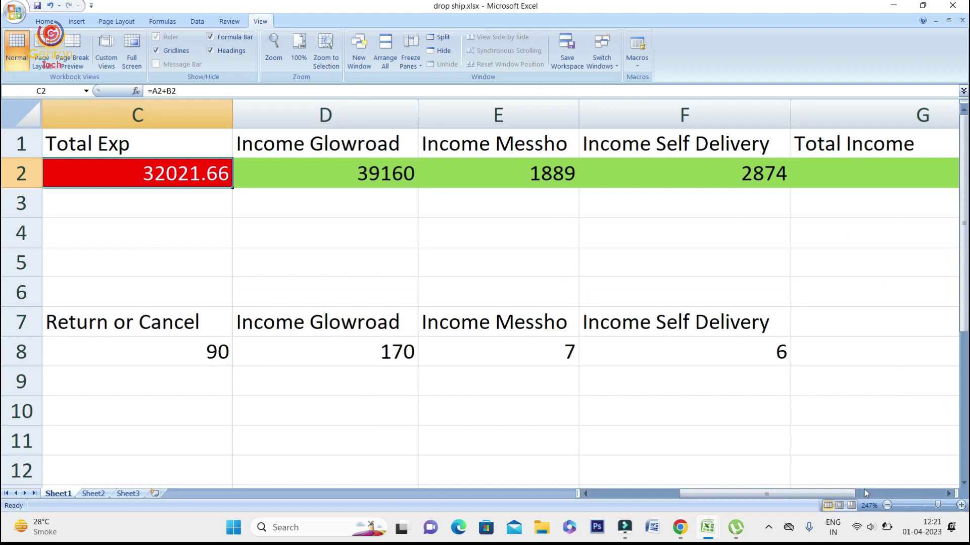
drag(830, 495, 501, 494)
click(203, 363)
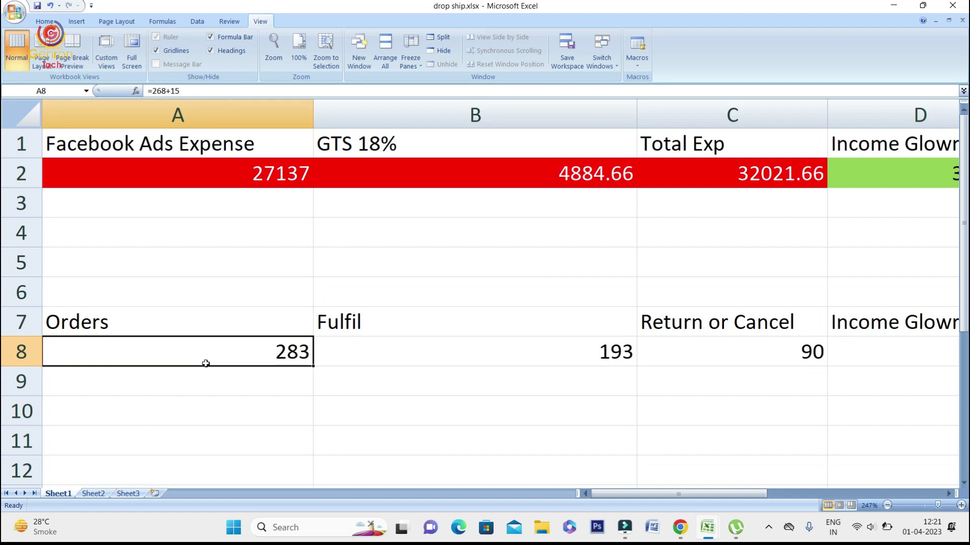
Switch to Ads Manager in Chrome to highlight the total website purchases under Results, and return to the Excel workbook.
key(alt+Tab)
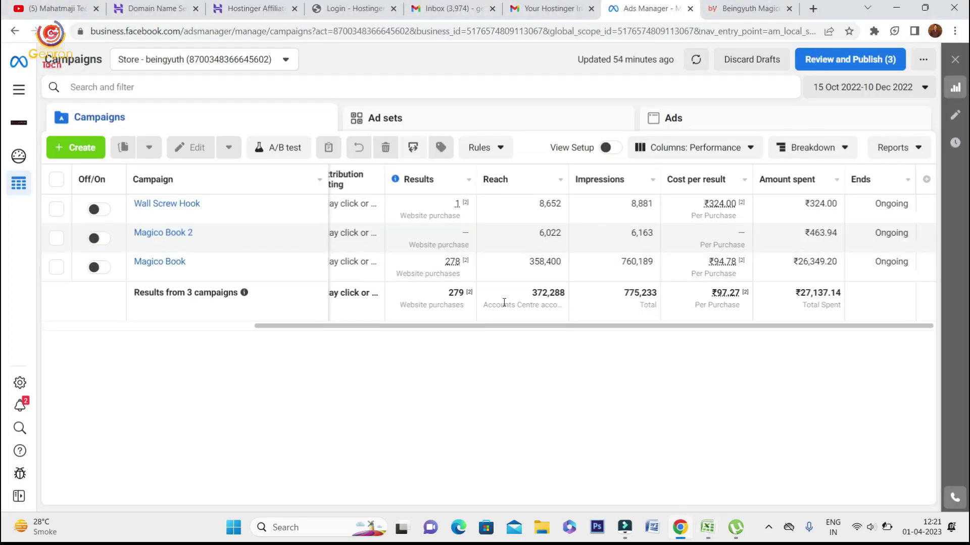
double_click(456, 293)
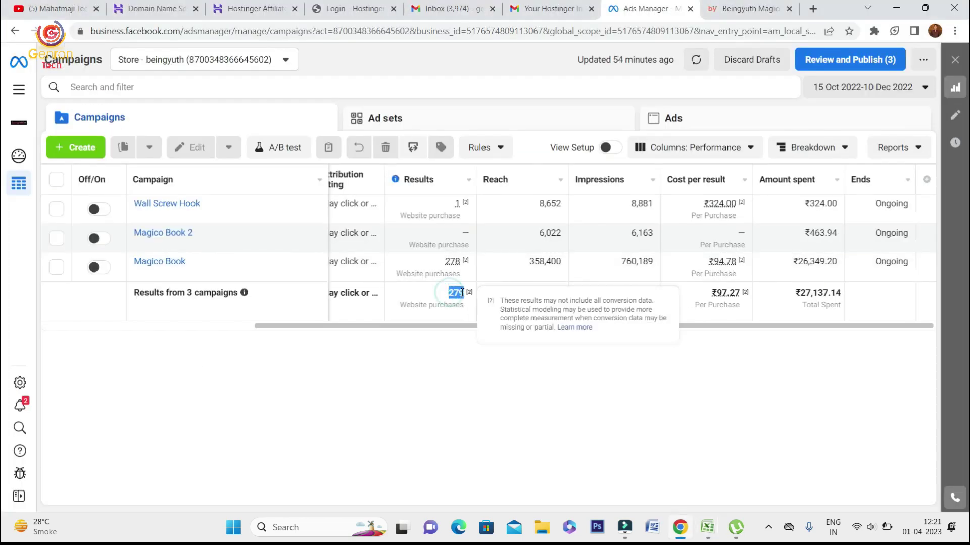
key(alt+Tab)
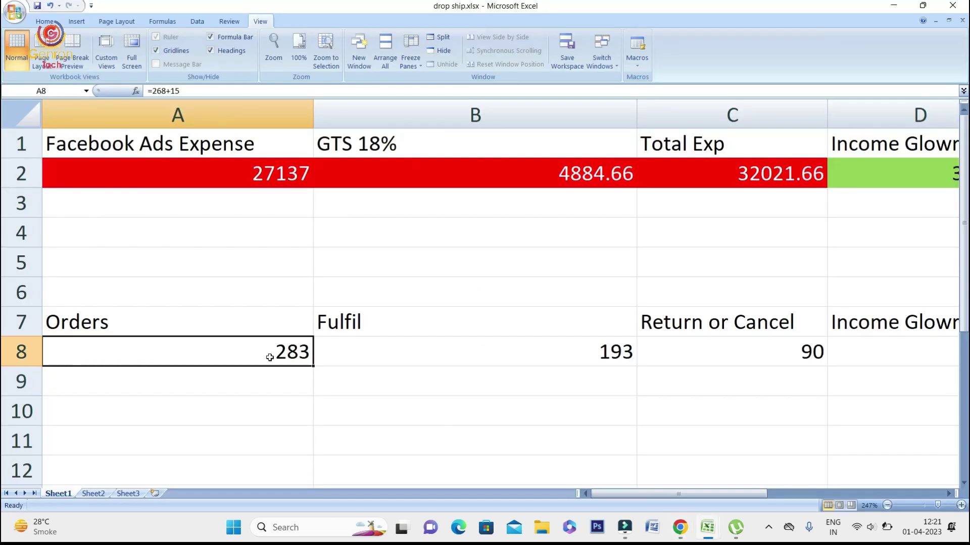
Inspect the Fulfil value in B8 and the Return or Cancel value in C8.
click(411, 355)
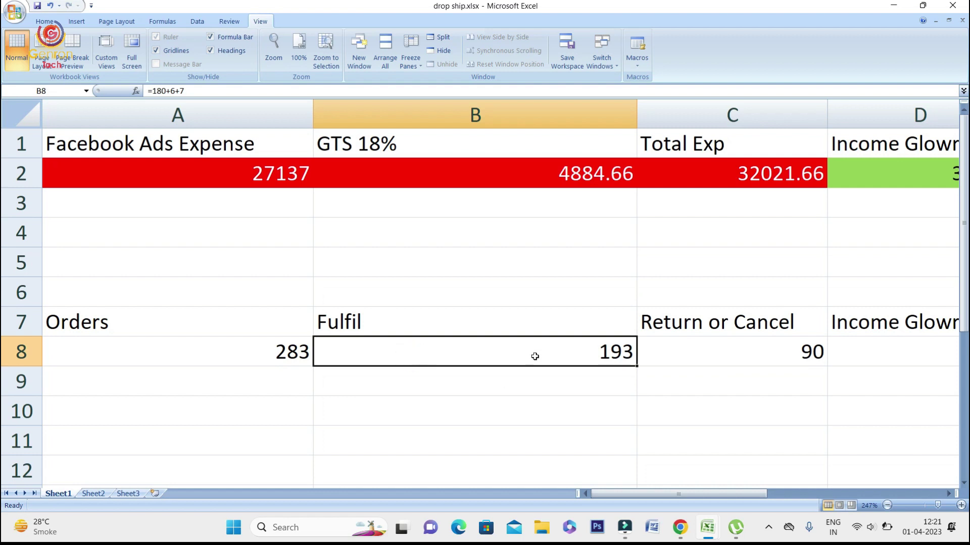
click(715, 350)
click(600, 356)
click(677, 358)
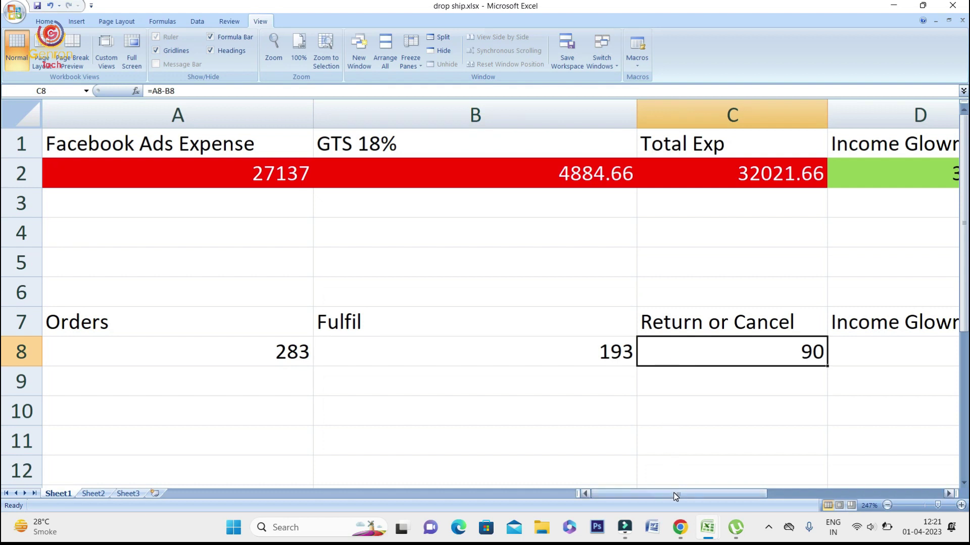
Look over the Glowroad, Messho and Self Delivery order counts in row 8, ending on the Fulfil cell B8.
drag(676, 495, 718, 493)
mouse_move(716, 489)
mouse_down()
mouse_move(762, 487)
mouse_move(716, 486)
mouse_move(730, 490)
mouse_up()
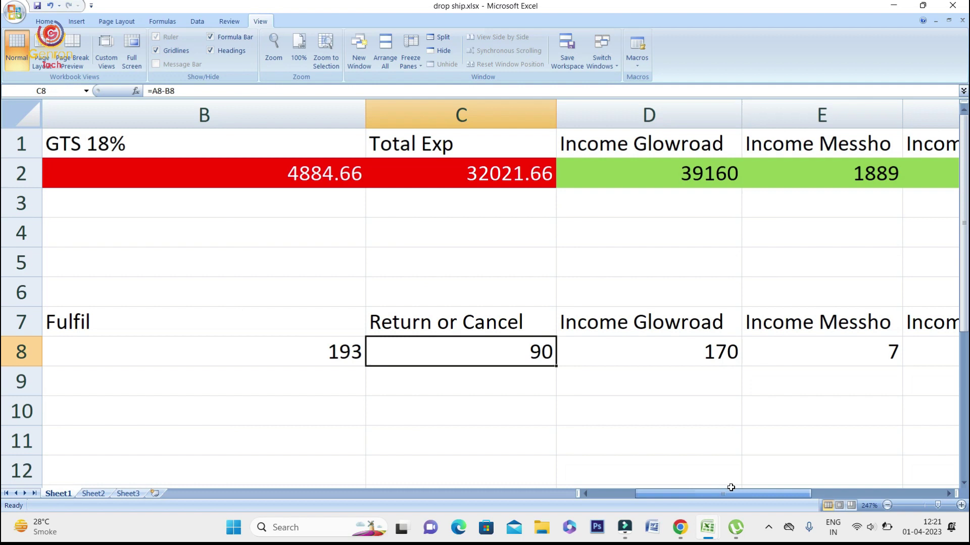
click(670, 362)
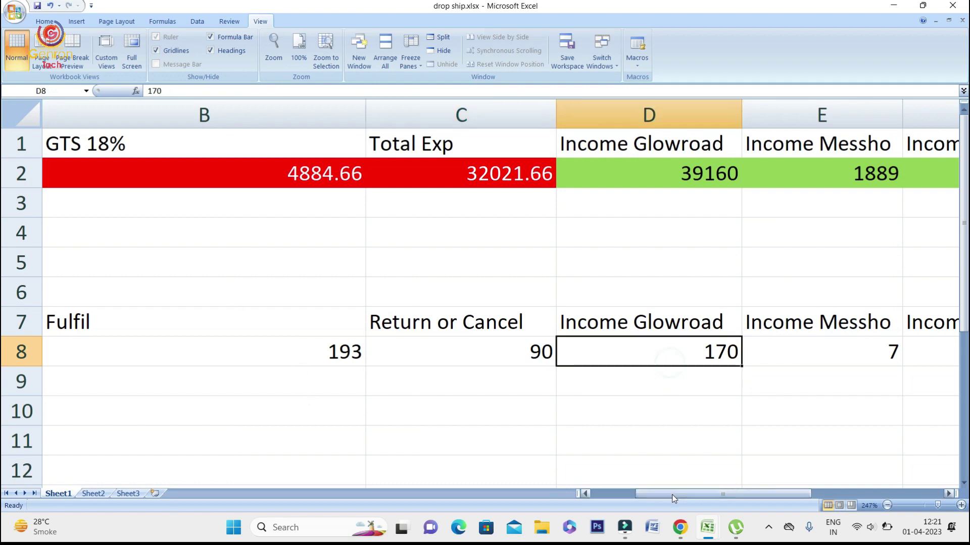
drag(656, 494, 684, 492)
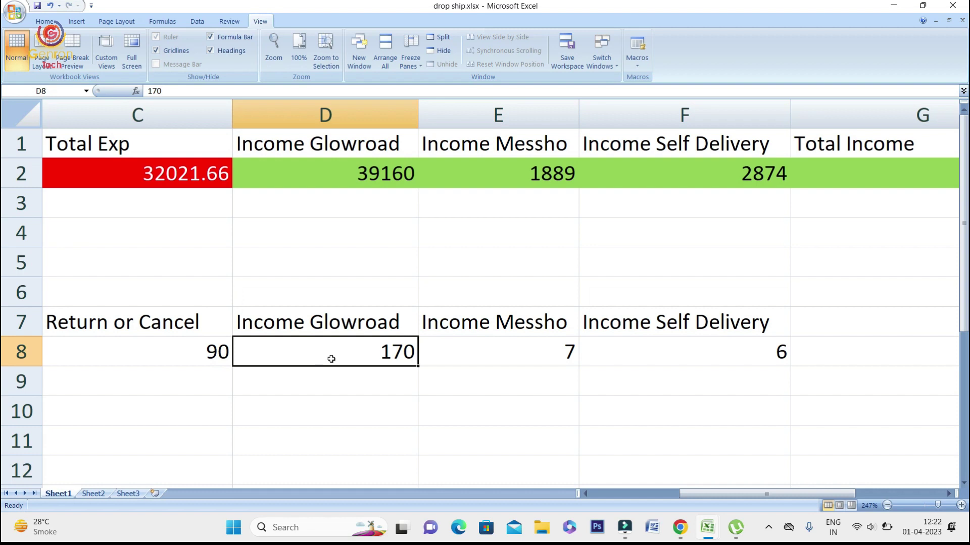
click(436, 353)
click(733, 352)
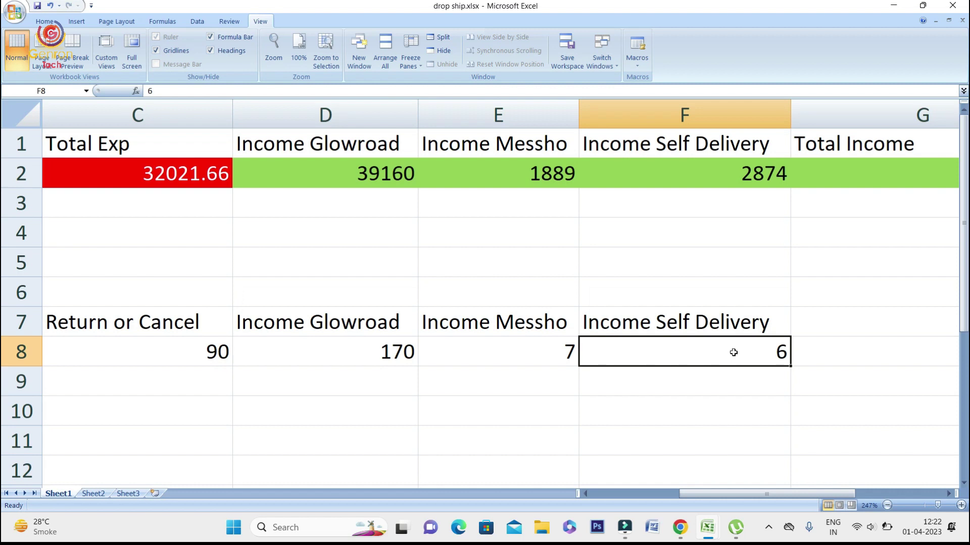
click(503, 350)
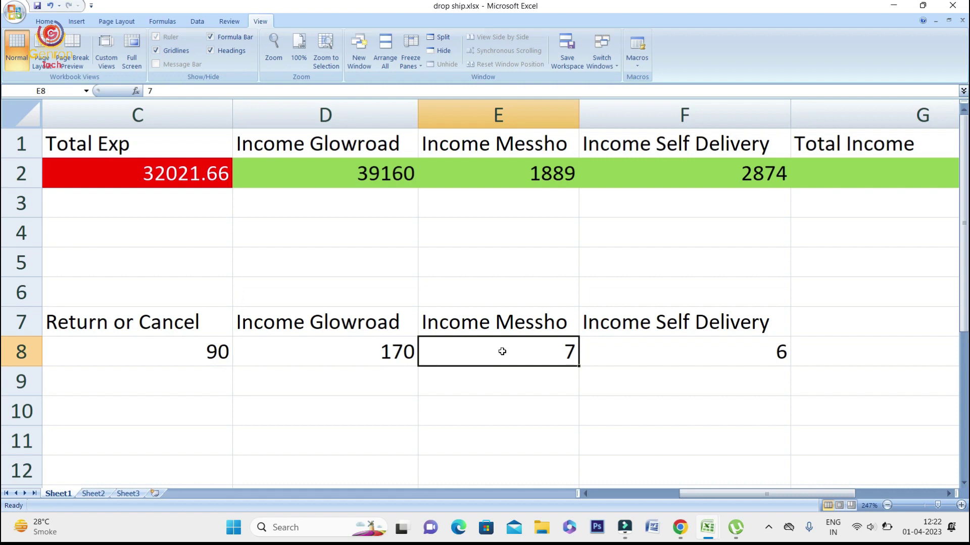
key(Left)
key(Left)
key(Left)
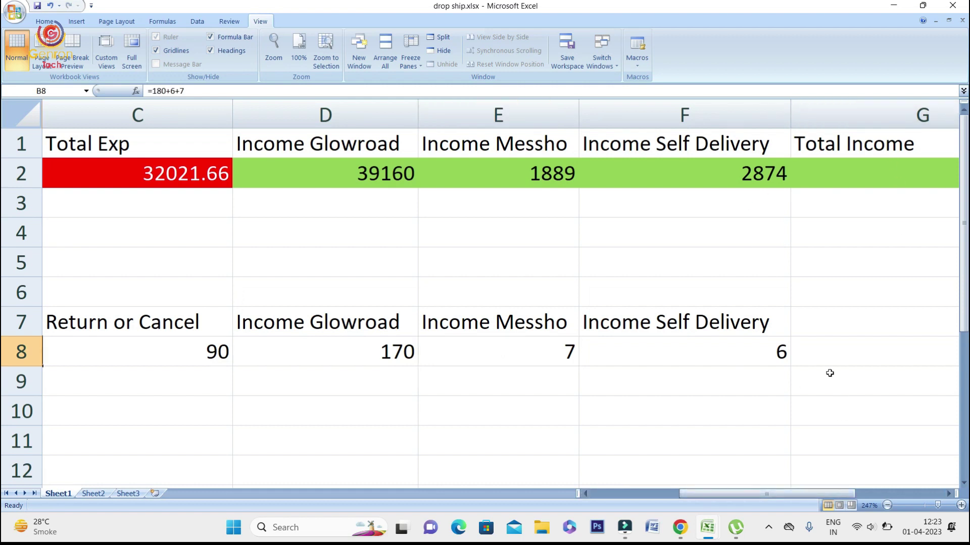
Zoom the sheet out to 165% and inspect the Total Income and Net Profit cells in row 2.
click(930, 506)
drag(245, 154, 721, 155)
click(702, 232)
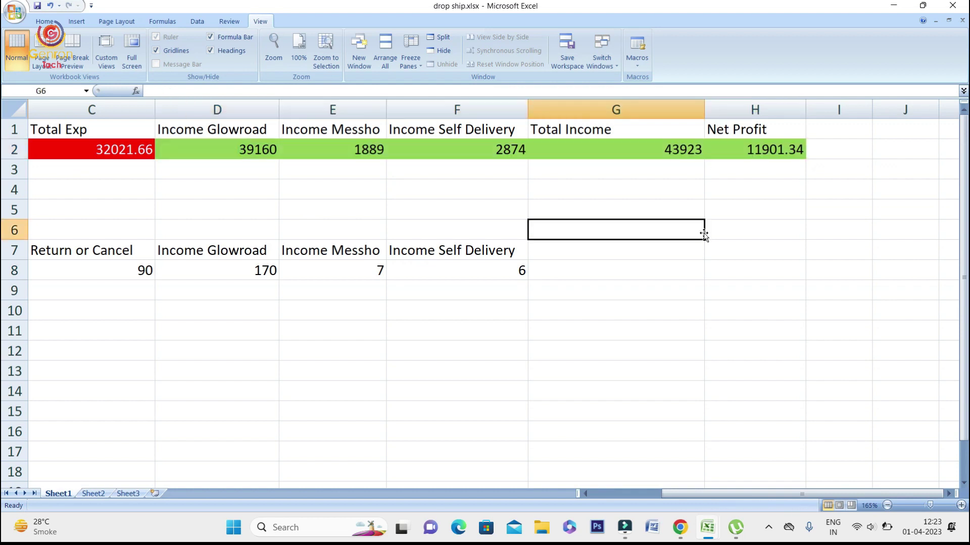
click(646, 148)
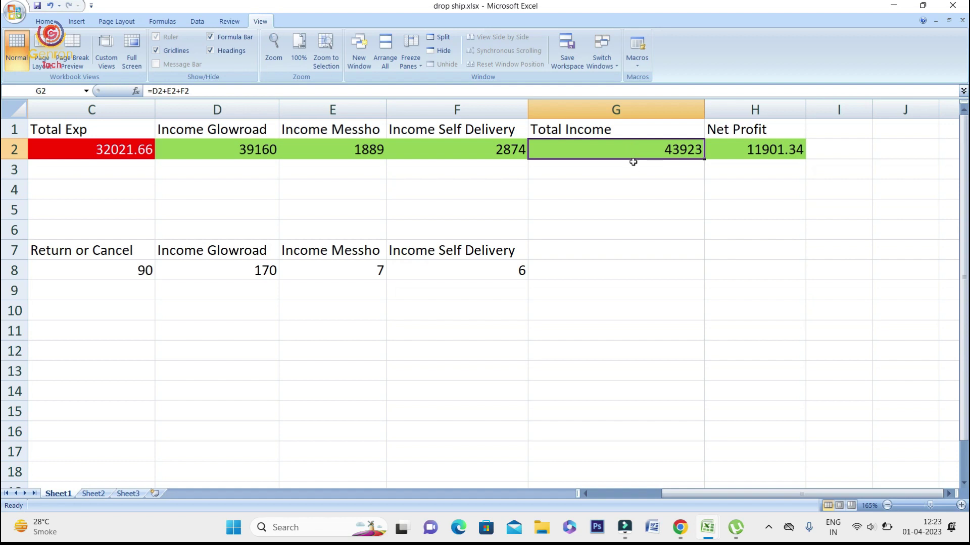
click(716, 150)
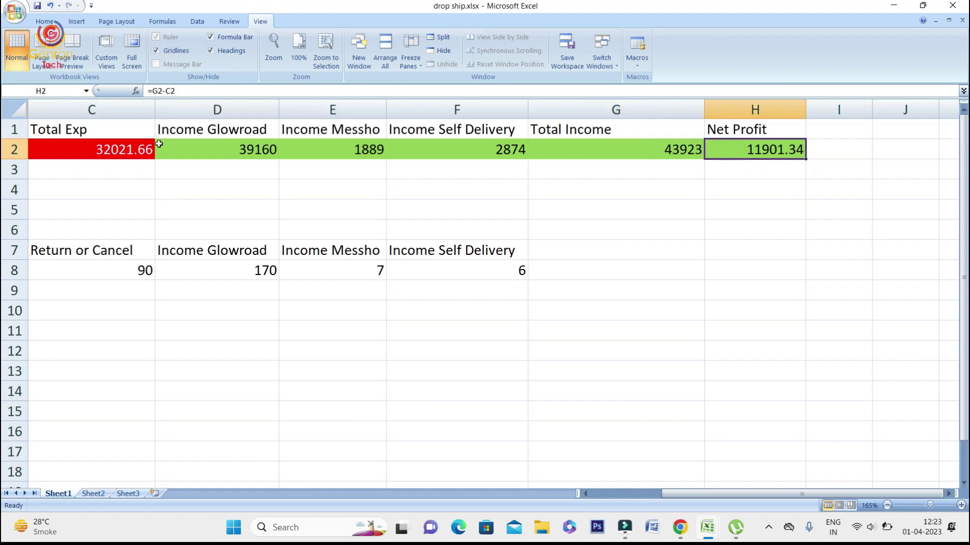
Compare the Glowroad, Messho and Self Delivery incomes in row 2 with their order counts in row 8.
click(199, 150)
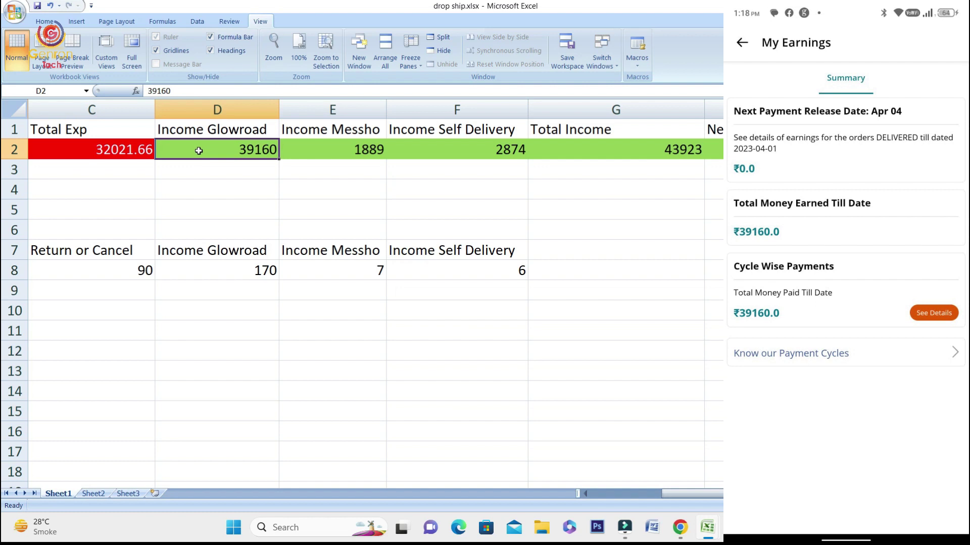
drag(248, 273, 237, 152)
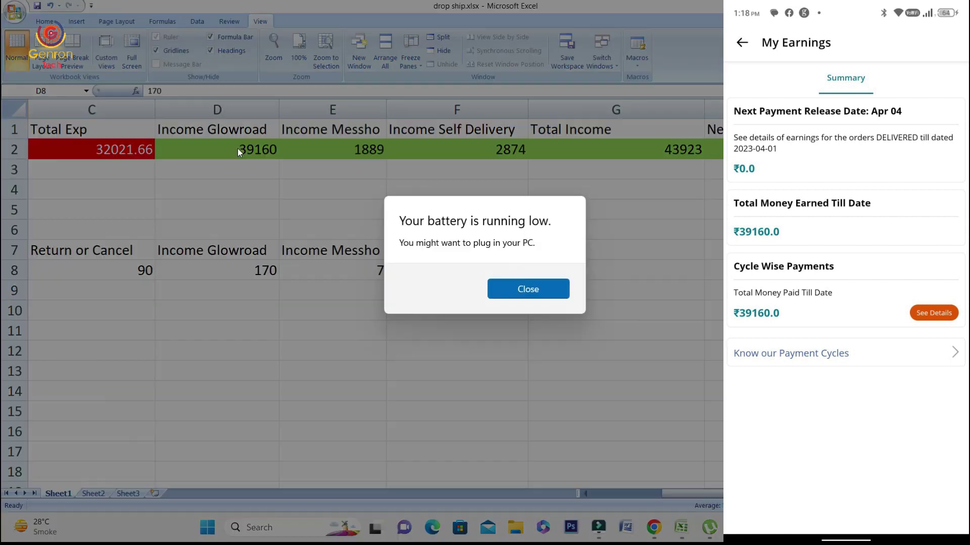
click(537, 289)
drag(333, 151, 338, 275)
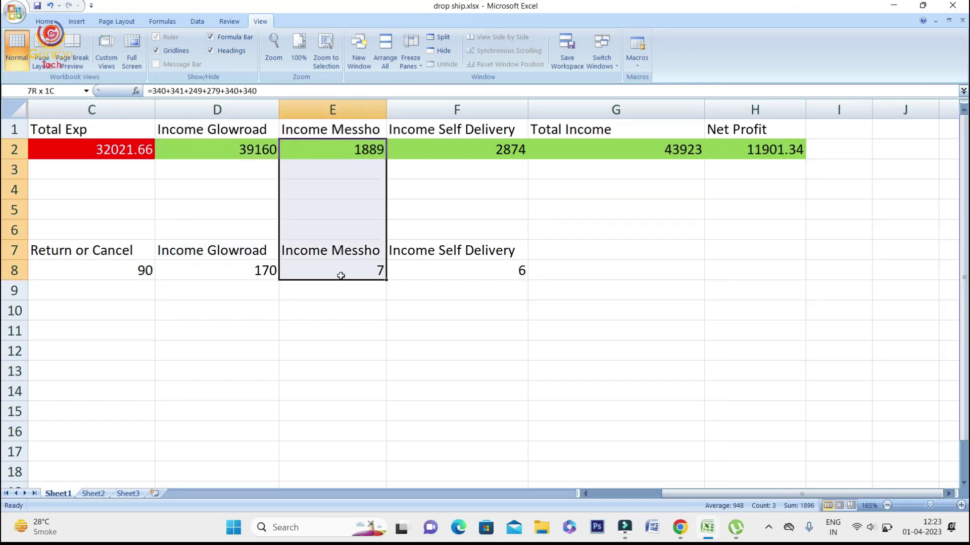
click(349, 155)
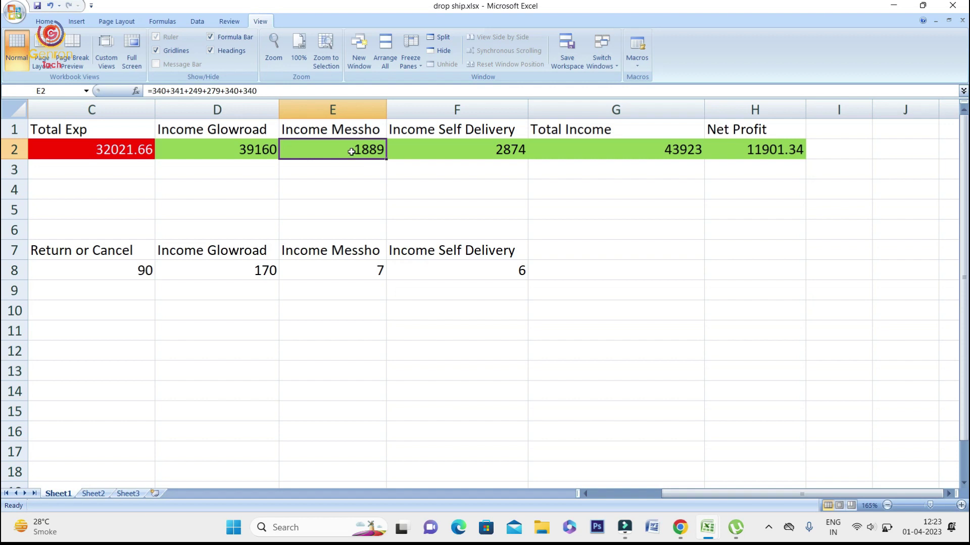
drag(447, 150, 449, 269)
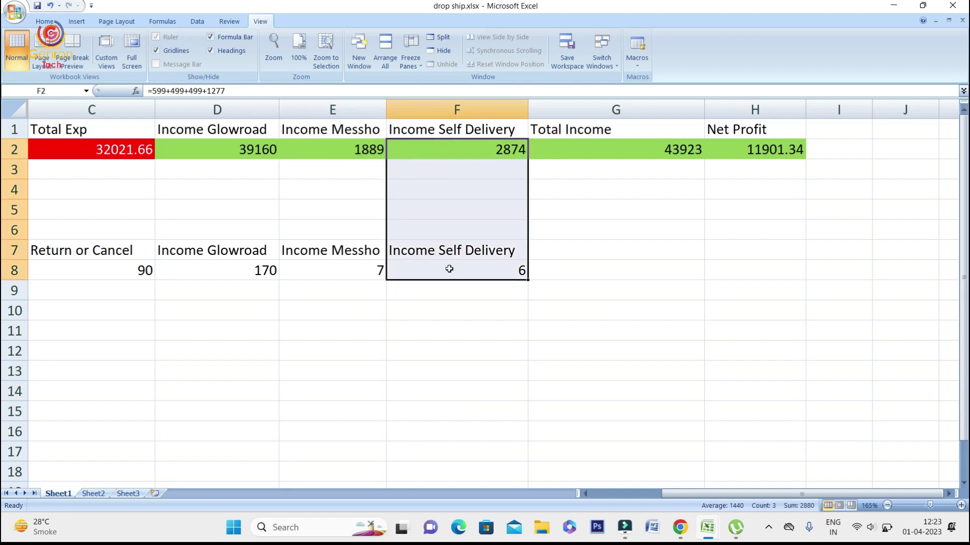
click(468, 154)
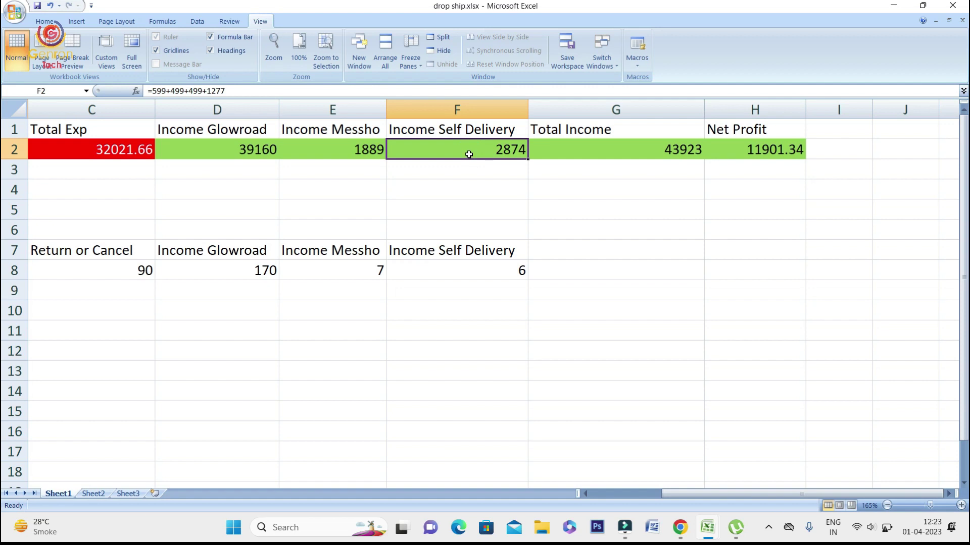
Check the Total Income, Total Exp and Net Profit formulas in row 2, finishing on Net Profit in H2.
click(614, 155)
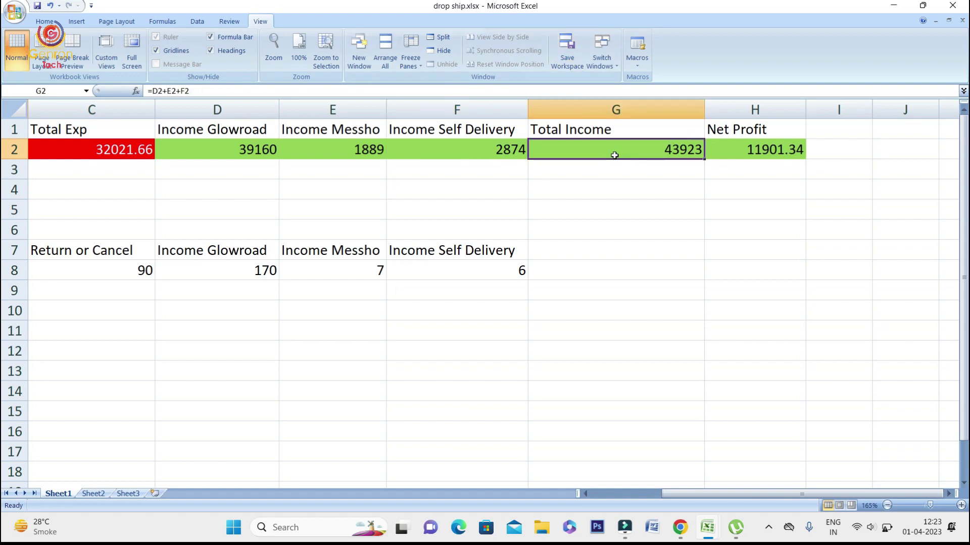
click(754, 154)
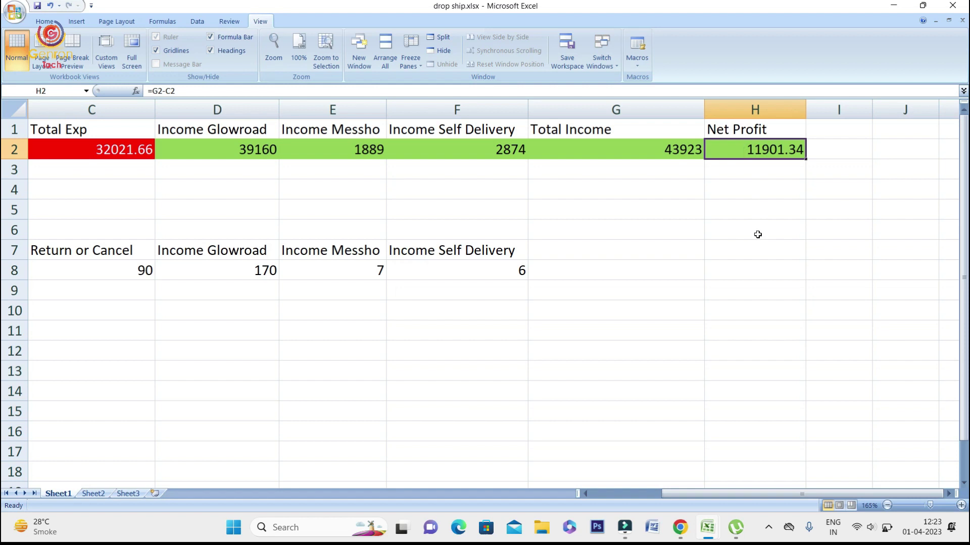
click(127, 150)
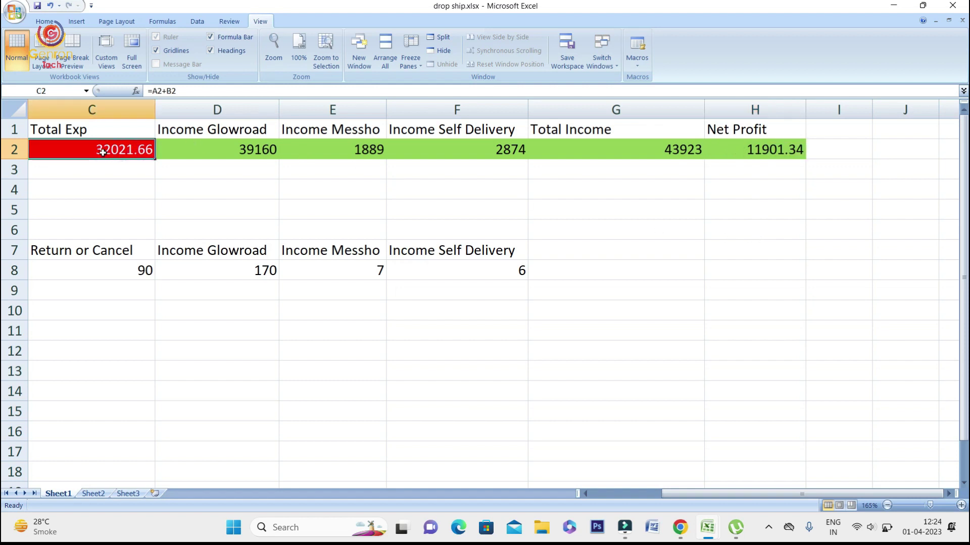
click(594, 152)
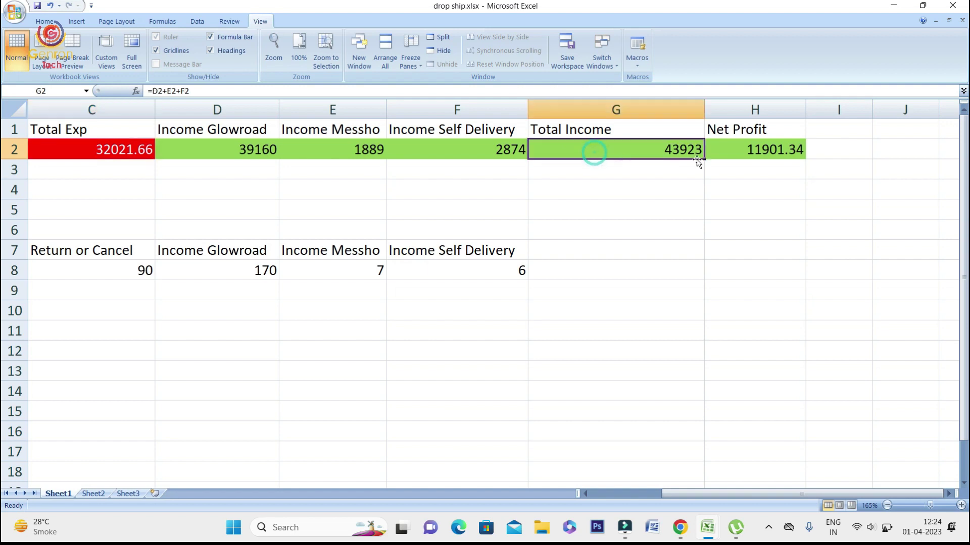
click(772, 151)
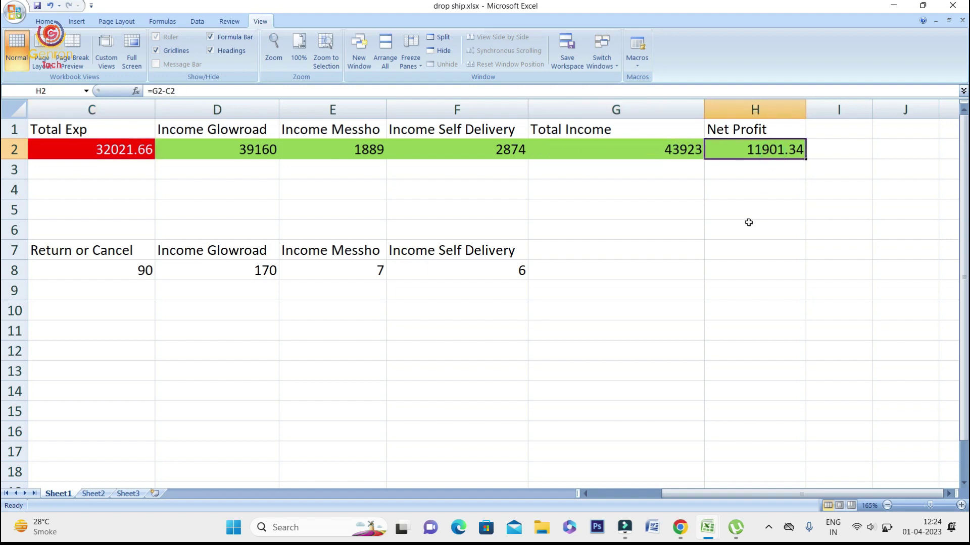
Recheck the Fulfil value in B8 and bring the Total Income and Net Profit columns back into view.
drag(698, 495, 583, 491)
click(345, 270)
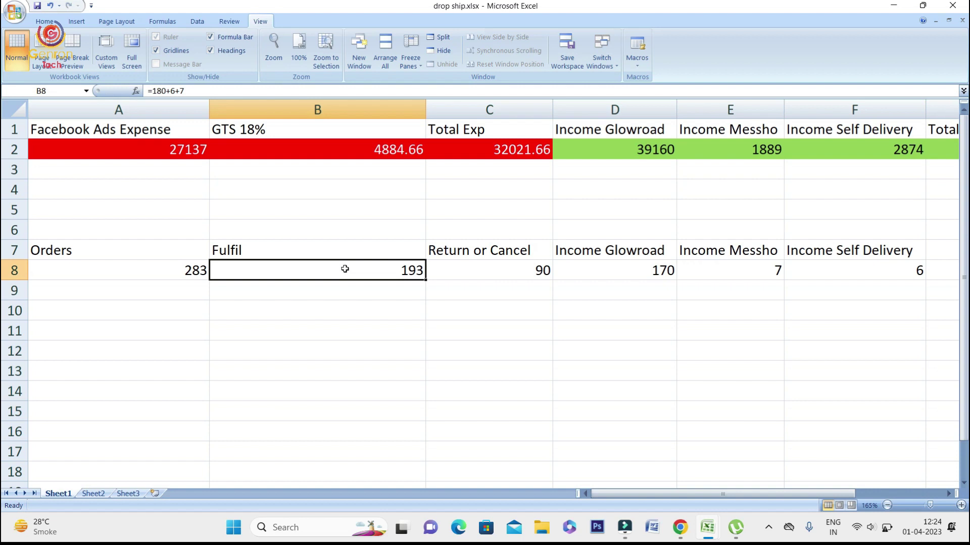
drag(828, 494, 909, 494)
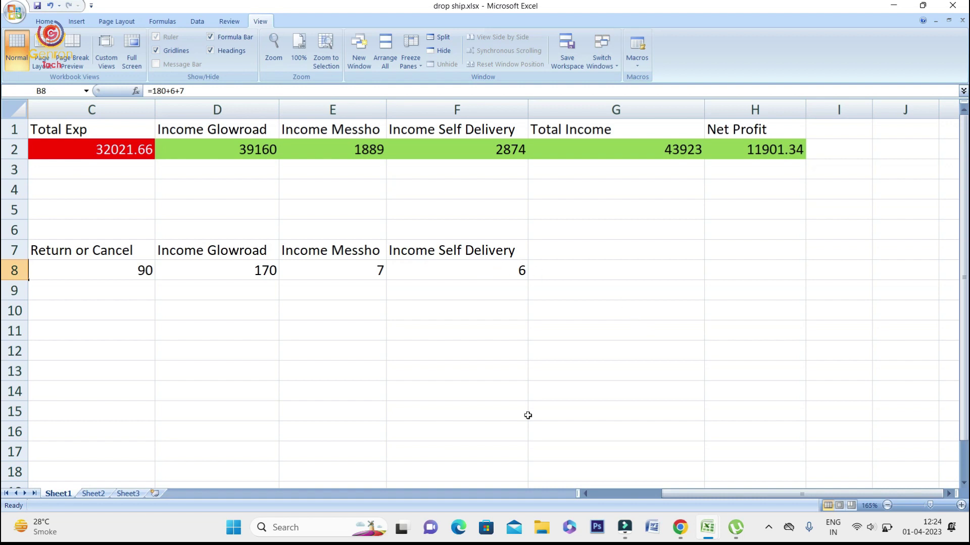
Switch to Chrome and open the Delhivery Remittances page at ucp.delhivery.com/finances/remittances in a new tab.
click(680, 530)
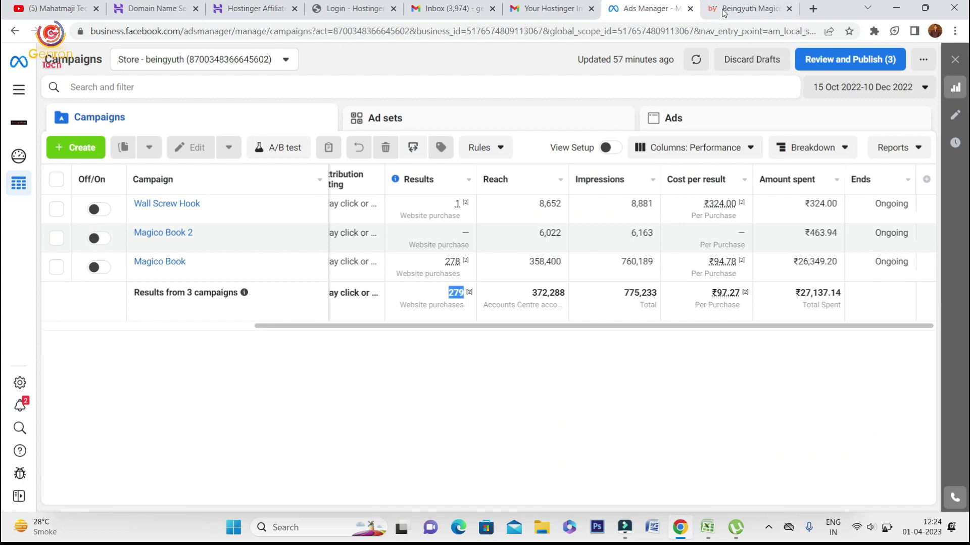
click(722, 11)
click(566, 9)
key(ctrl+shift+Tab)
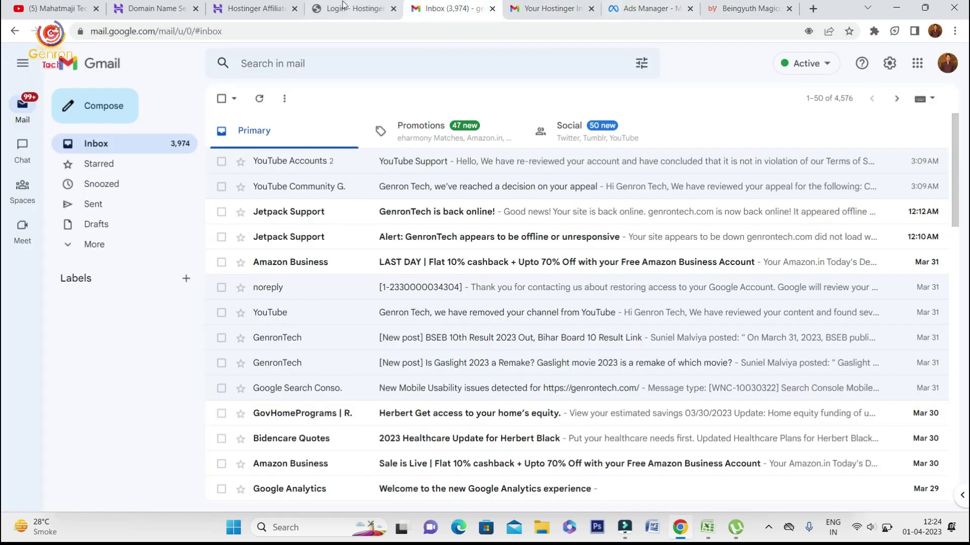
click(808, 9)
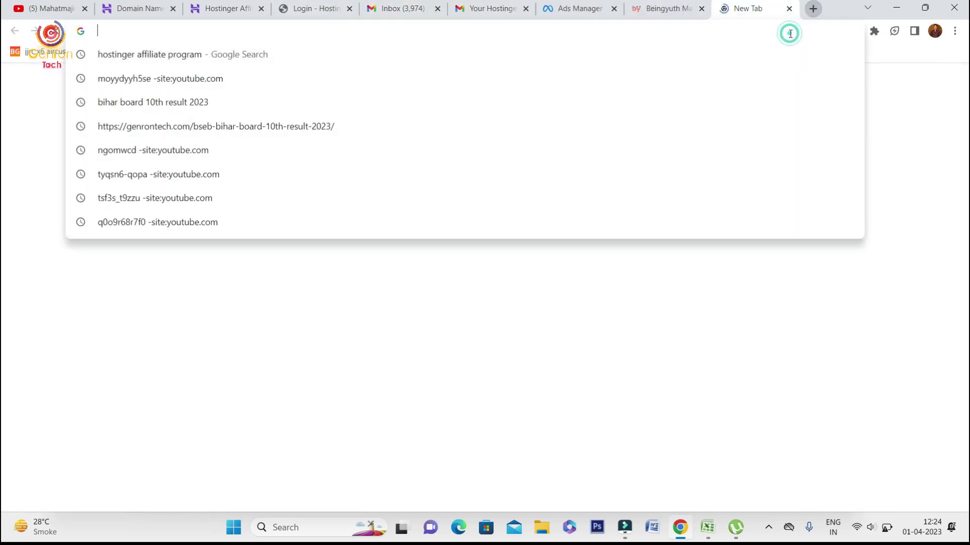
text(us)
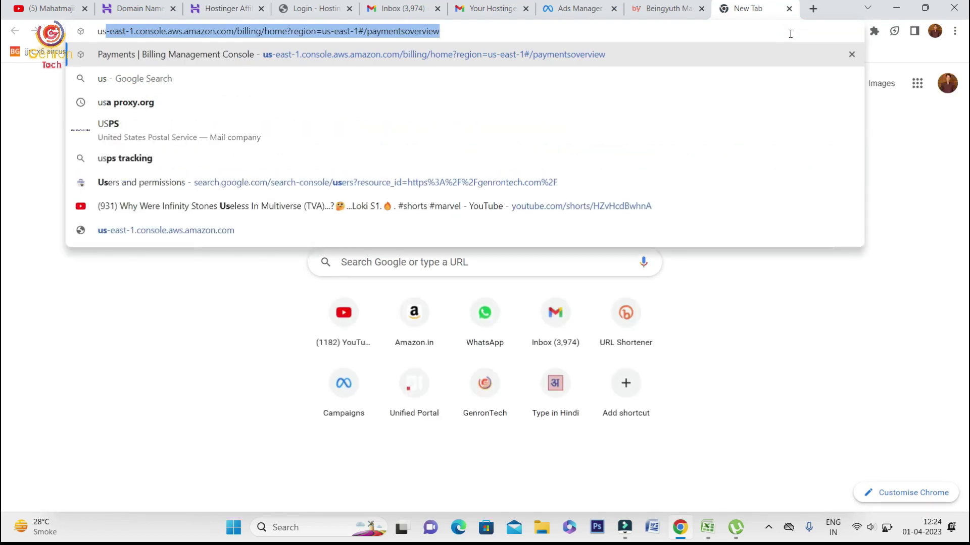
key(BackSpace)
text(cp)
key(Return)
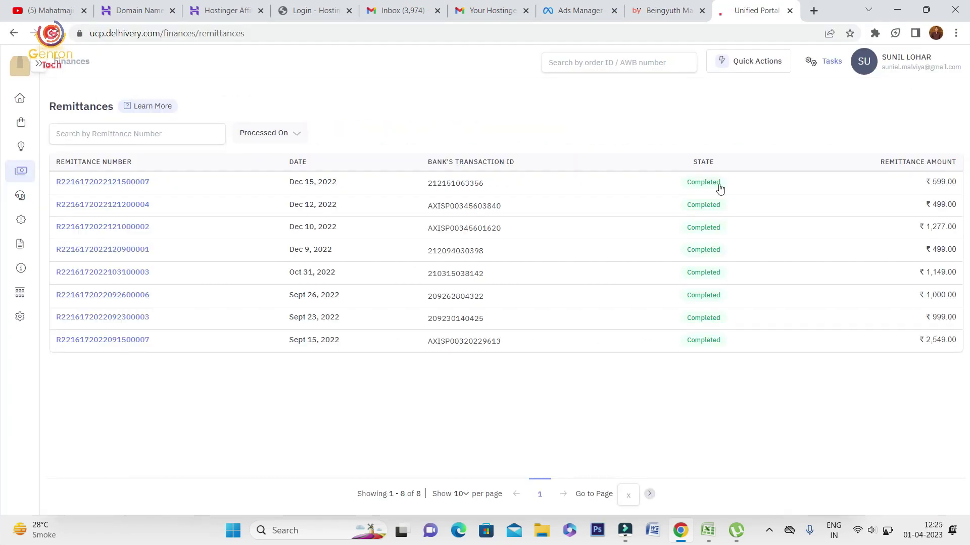
Review the four December 2022 remittance amounts and highlight the amount dated Dec 15, 2022.
drag(919, 183, 953, 249)
click(954, 252)
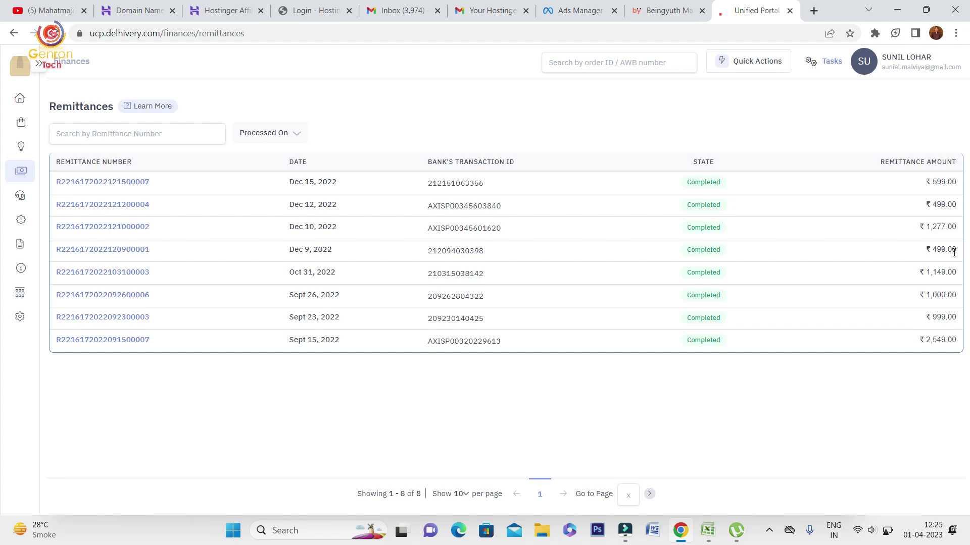
double_click(941, 182)
drag(958, 183, 955, 237)
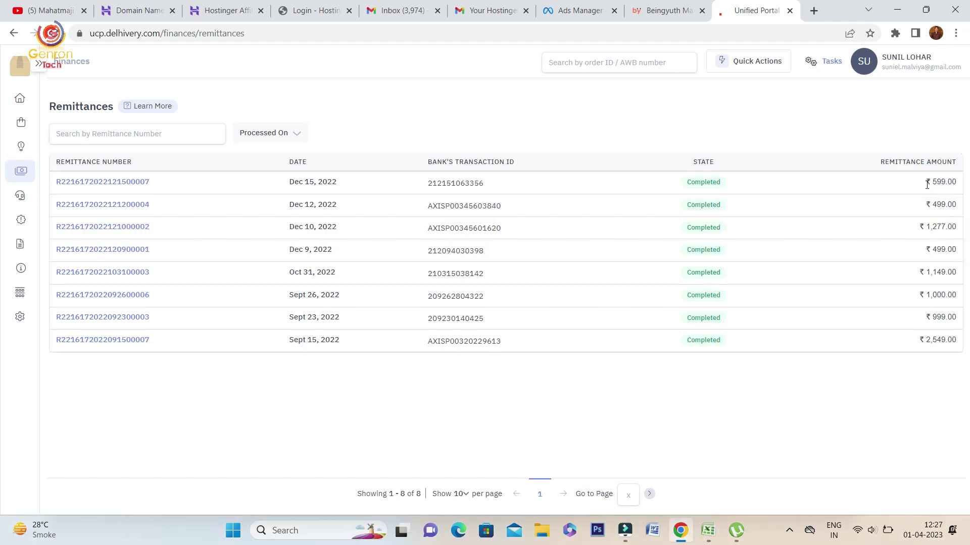
double_click(934, 182)
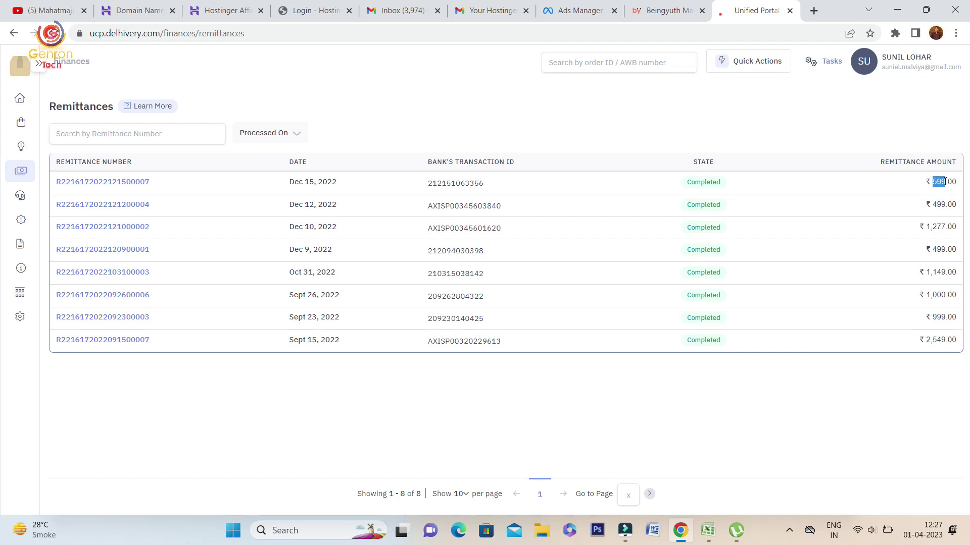
click(945, 181)
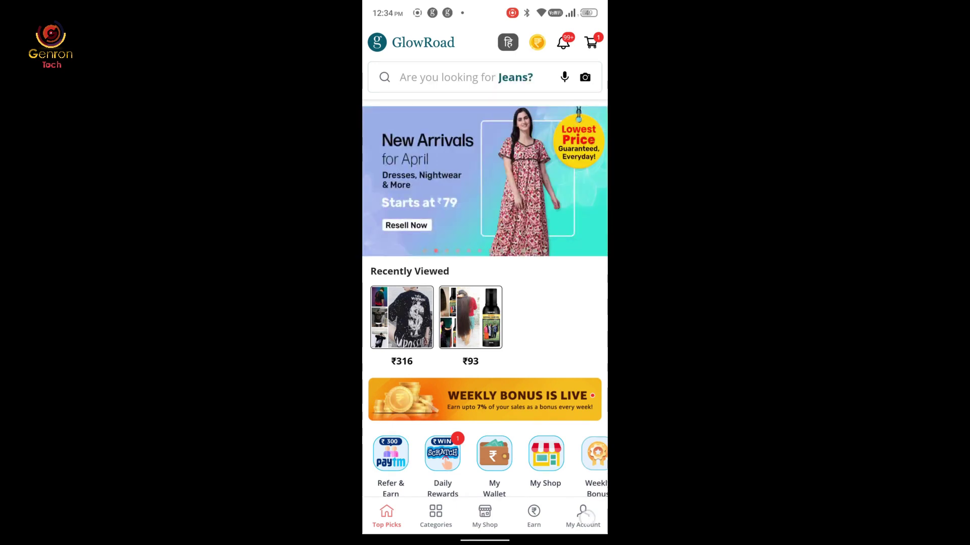
Switch to the GlowRoad app, open My Orders from the account page and filter the list to Delivered orders.
click(583, 515)
drag(462, 197, 459, 168)
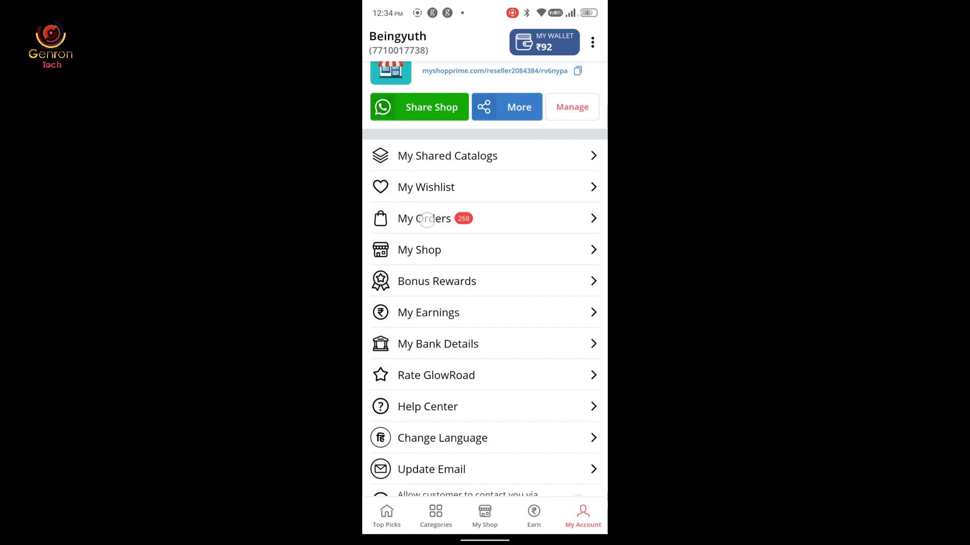
click(427, 219)
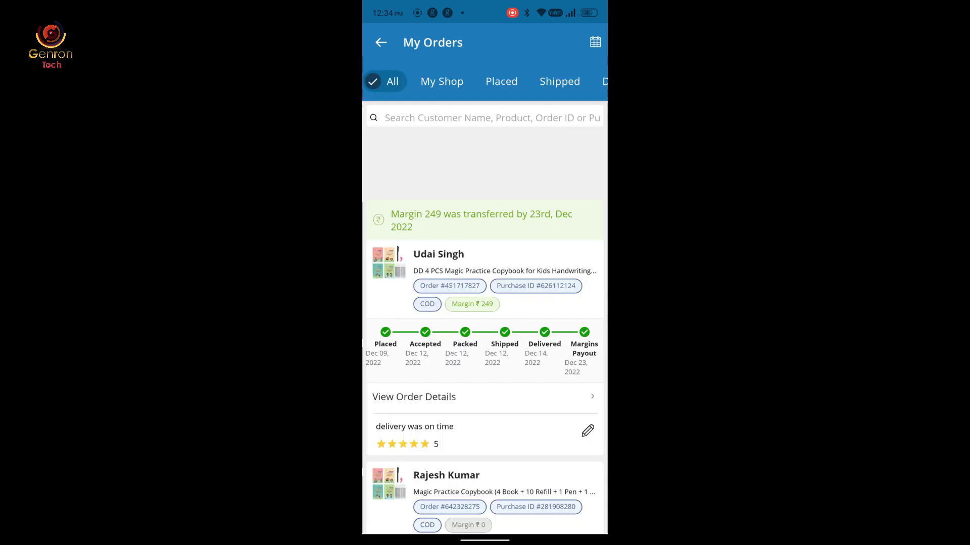
drag(392, 328, 378, 41)
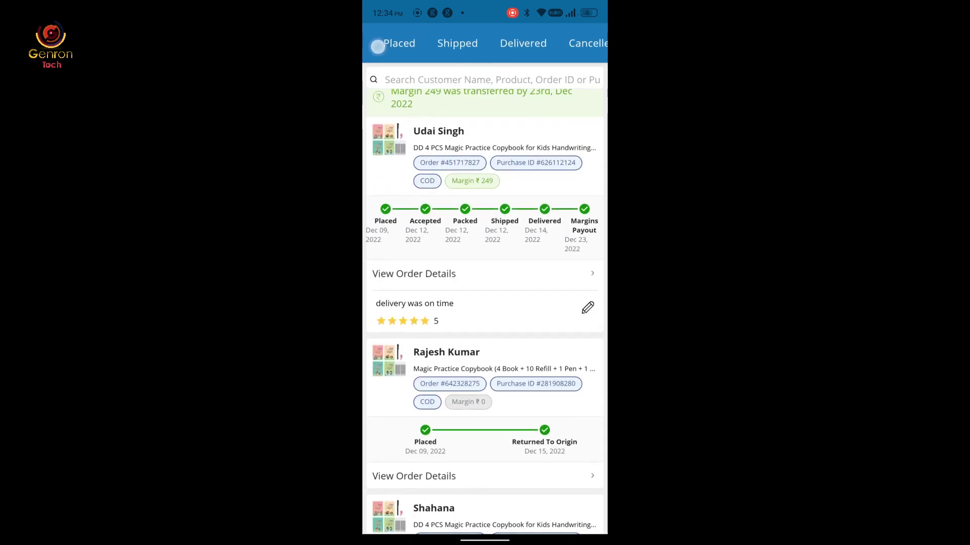
click(519, 43)
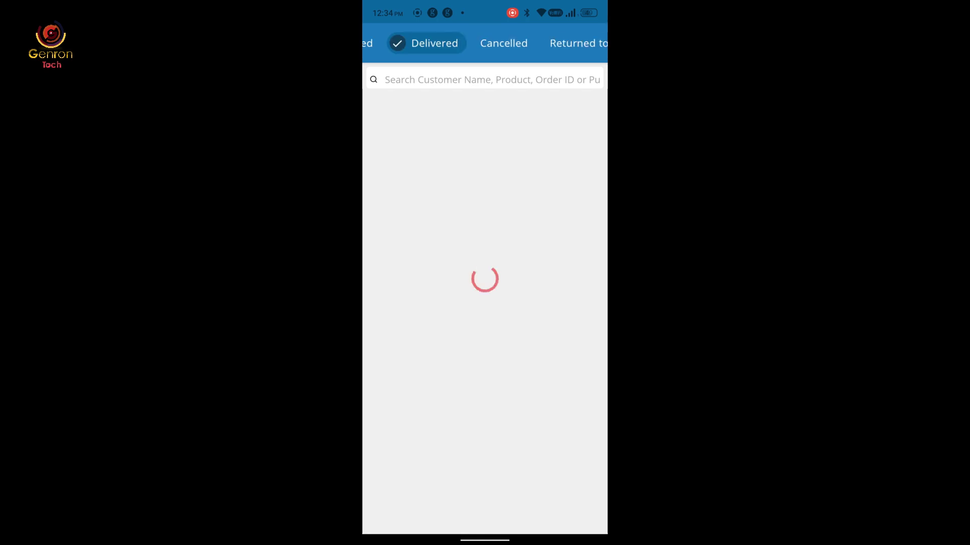
Examine the delivered Magic Practice Copybook orders for their margins, delivery dates and payout dates, returning to the most recent ones.
drag(372, 444, 372, 273)
drag(394, 455, 394, 263)
drag(404, 480, 404, 242)
drag(410, 505, 411, 406)
scroll(411, 405, down, 15)
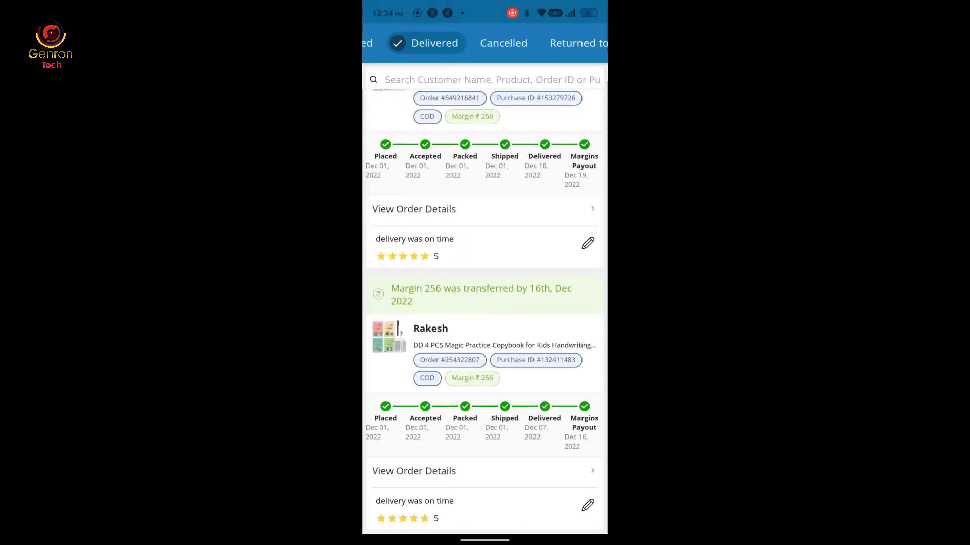
scroll(504, 469, up, 15)
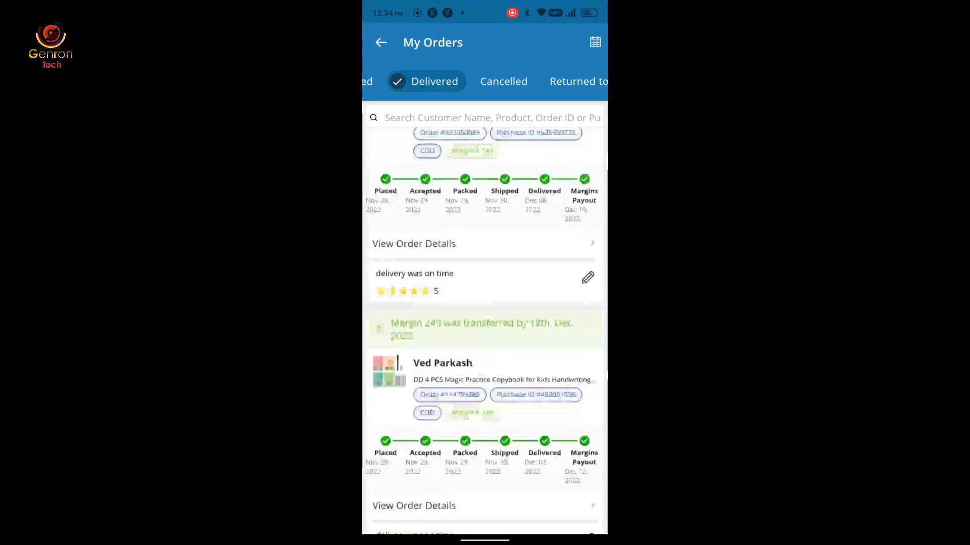
scroll(504, 469, up, 15)
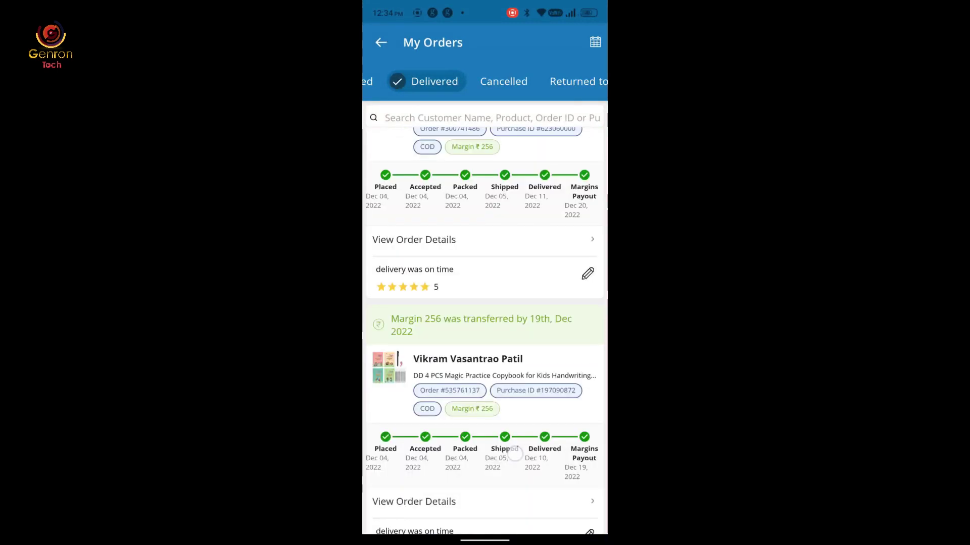
scroll(385, 265, down, 2)
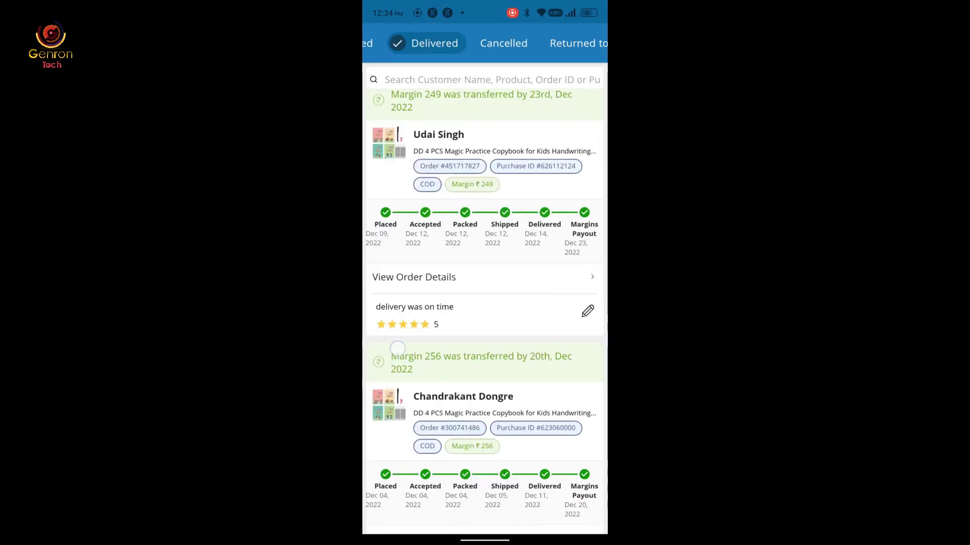
scroll(500, 409, down, 3)
Open the delivered order with margin transferred by 20th Dec 2022 and review its customer details, product and order summary.
click(500, 411)
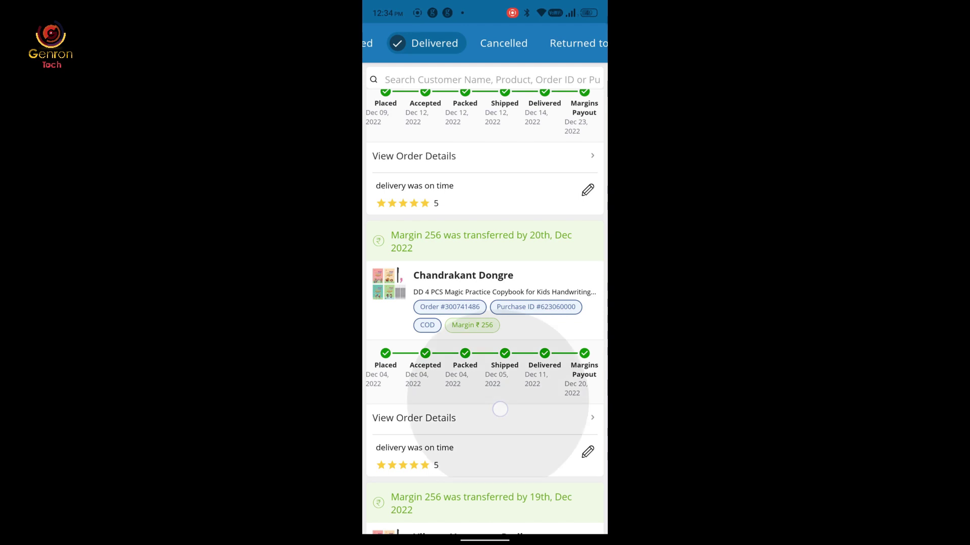
scroll(415, 374, down, 10)
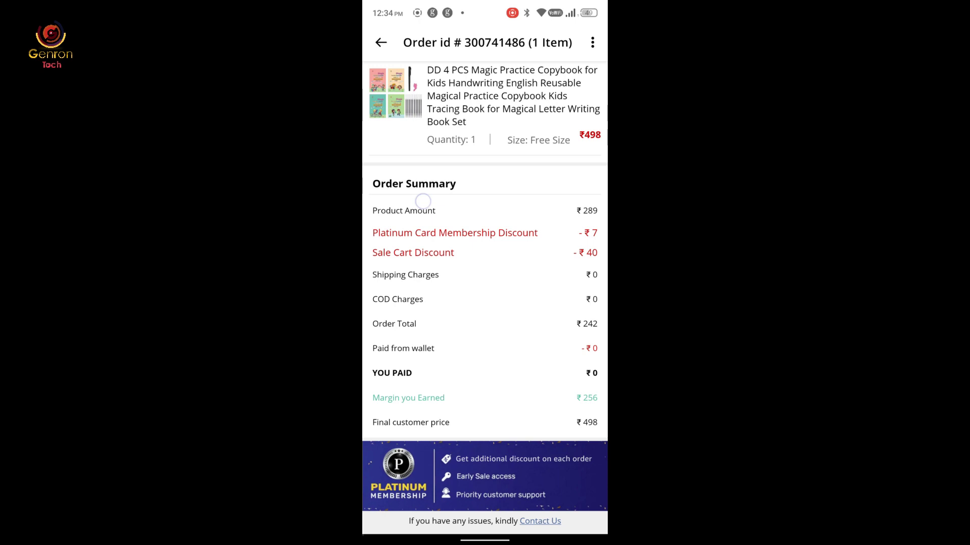
scroll(423, 201, up, 7)
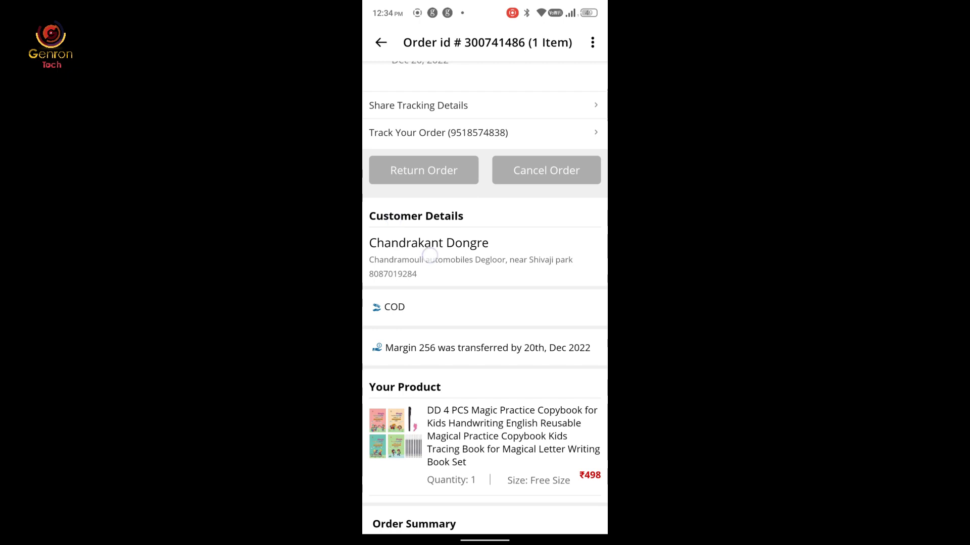
scroll(430, 255, up, 1)
scroll(430, 256, down, 8)
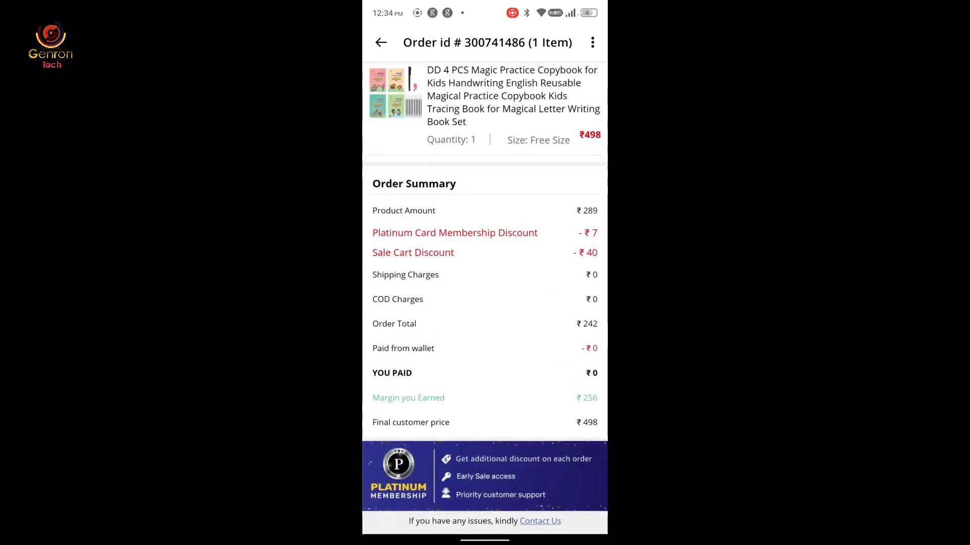